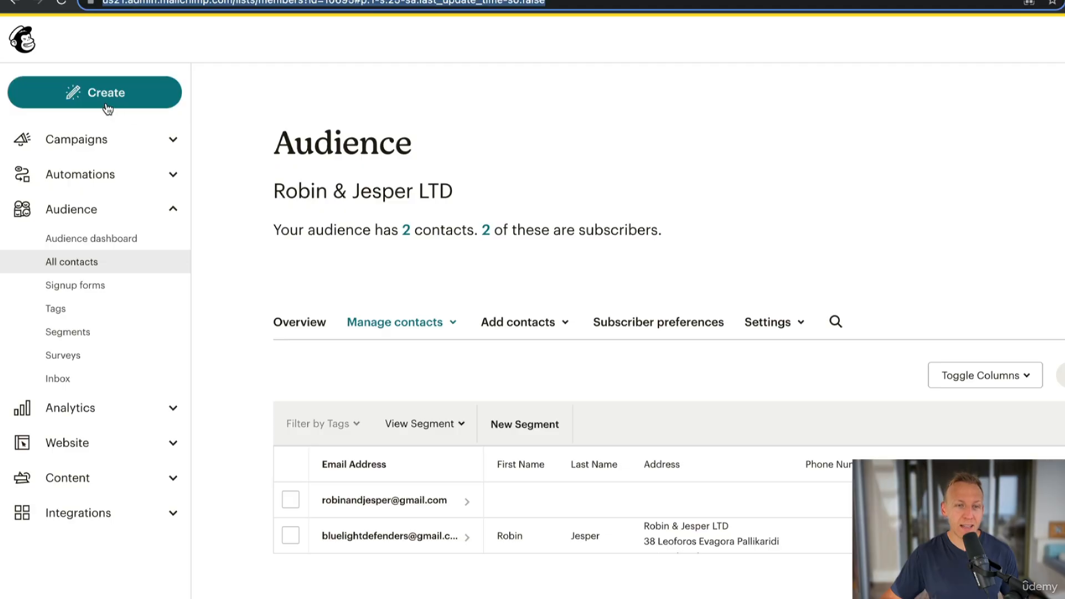
Create a regular email campaign named "Benefit of blue light glasses".
left_click(98, 98)
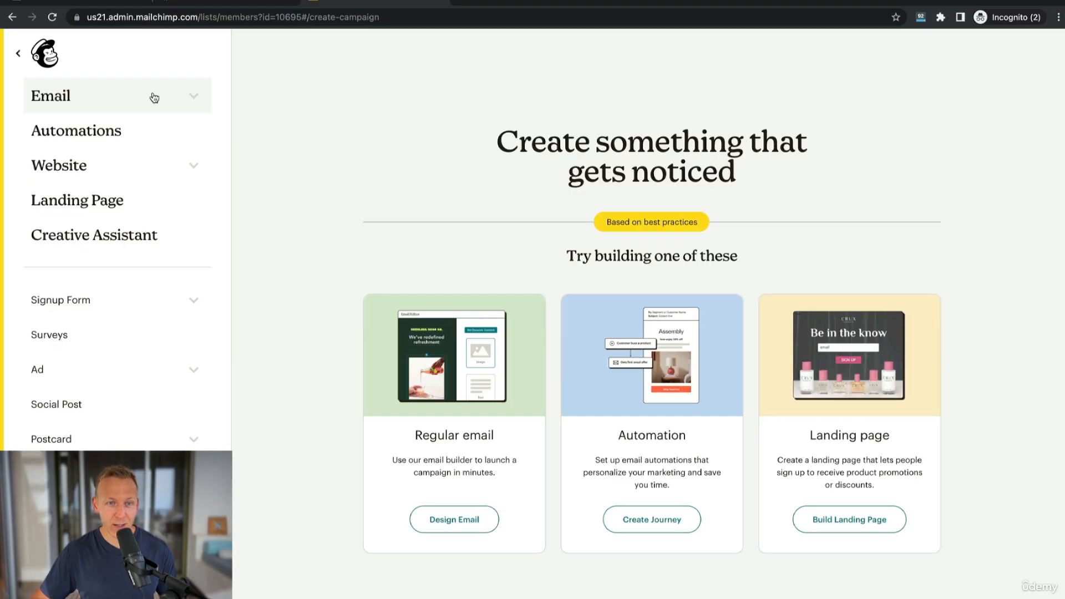
left_click(81, 131)
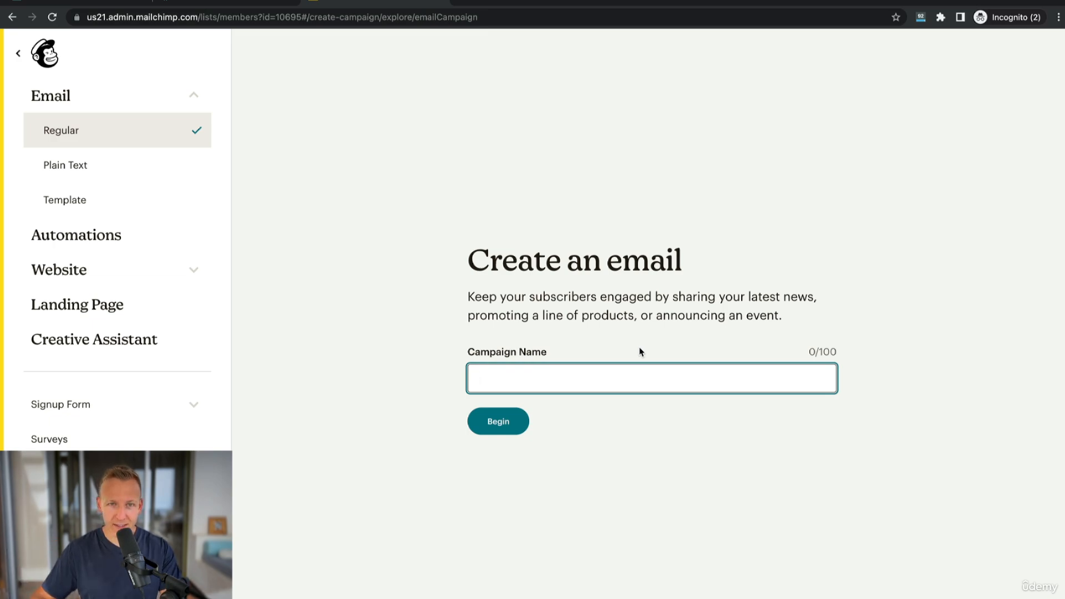
type("Benefit of b")
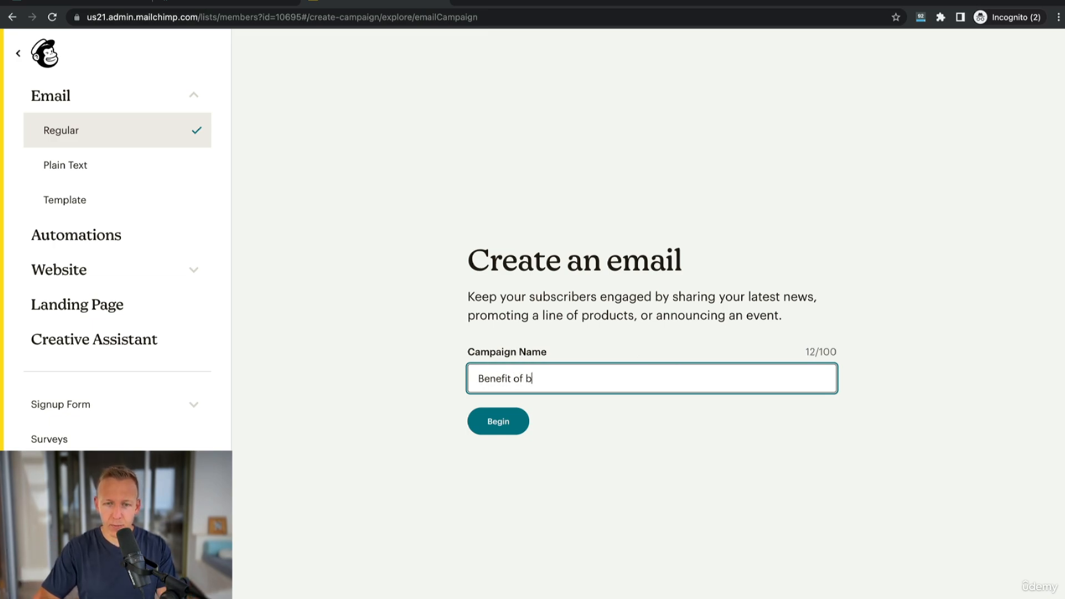
type("lue light glassse")
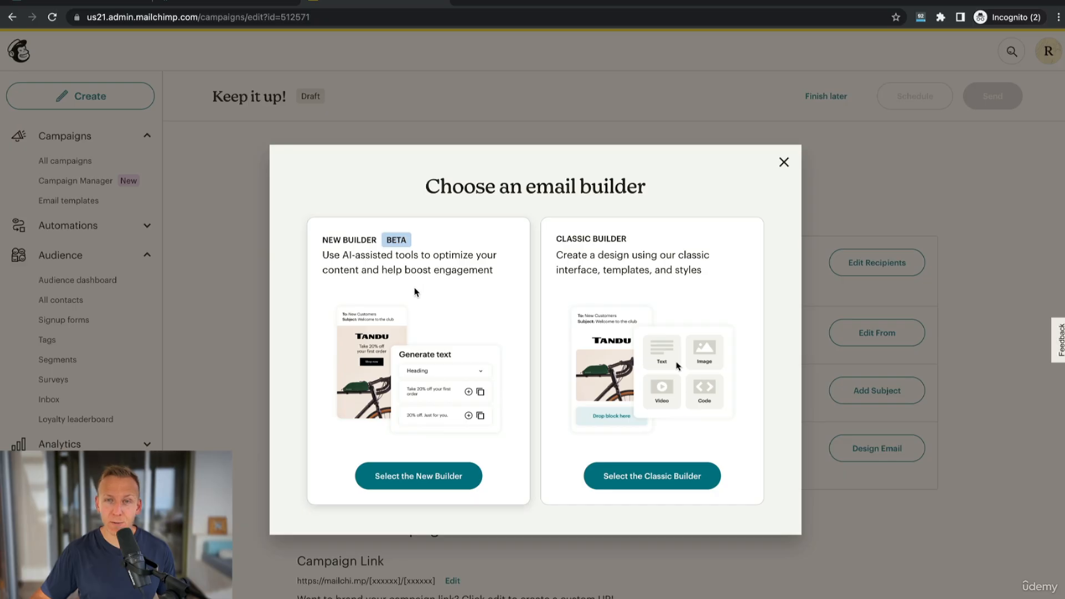
Choose the New Builder for the email design and apply the Minimal template.
left_click(447, 478)
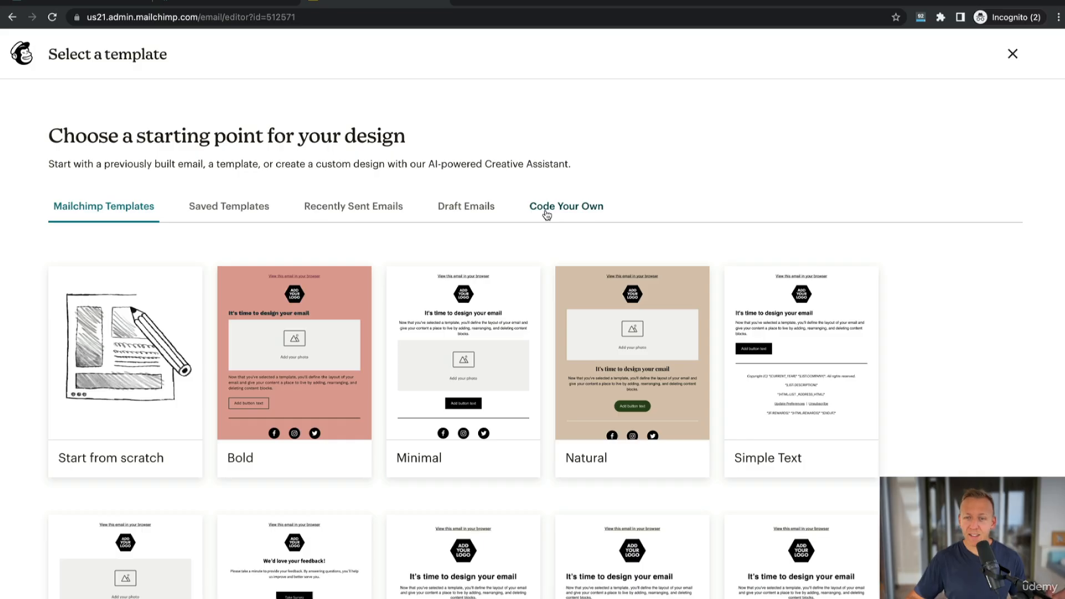
scroll(646, 208, "down", 3)
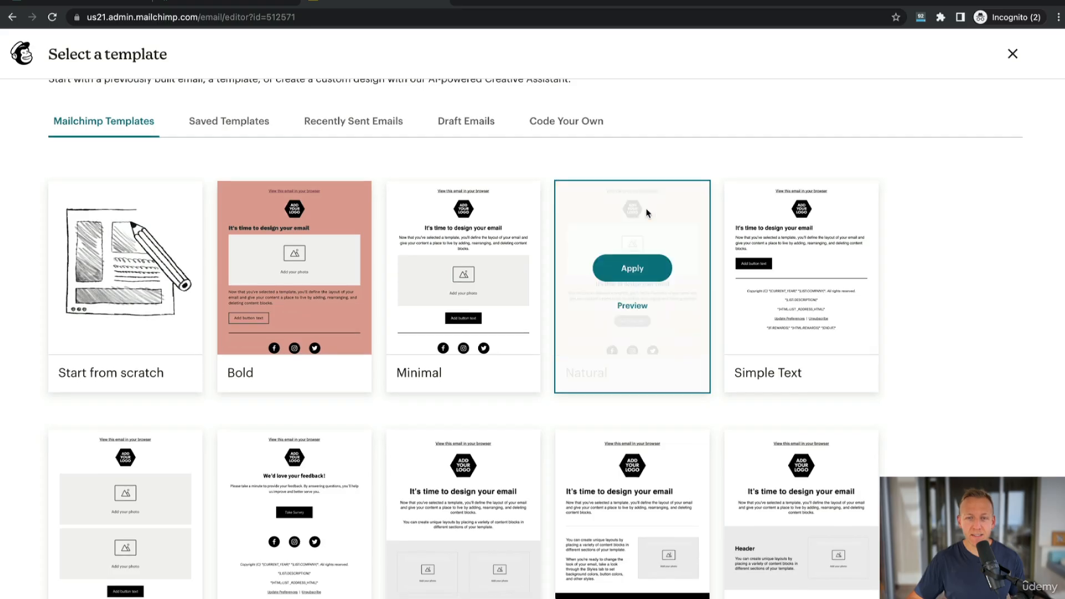
scroll(644, 274, "down", 3)
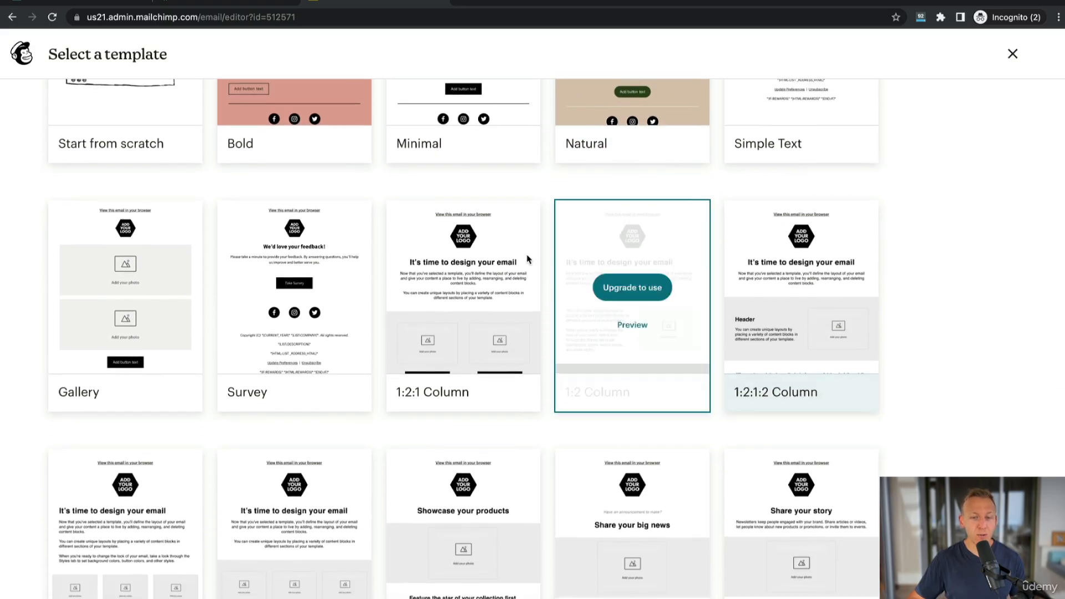
scroll(672, 392, "up", 6)
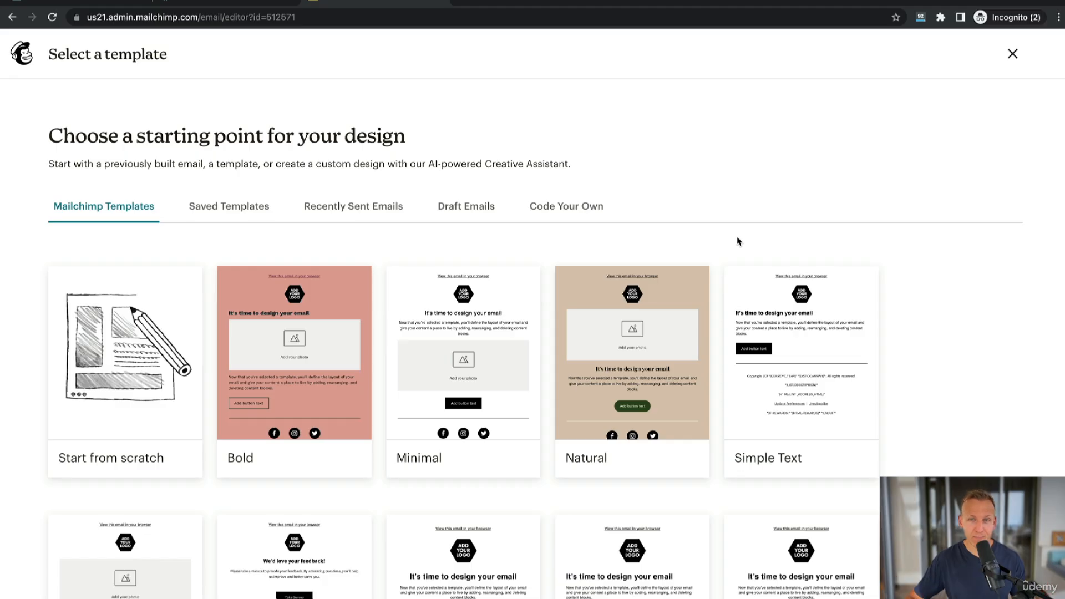
mouse_move(447, 376)
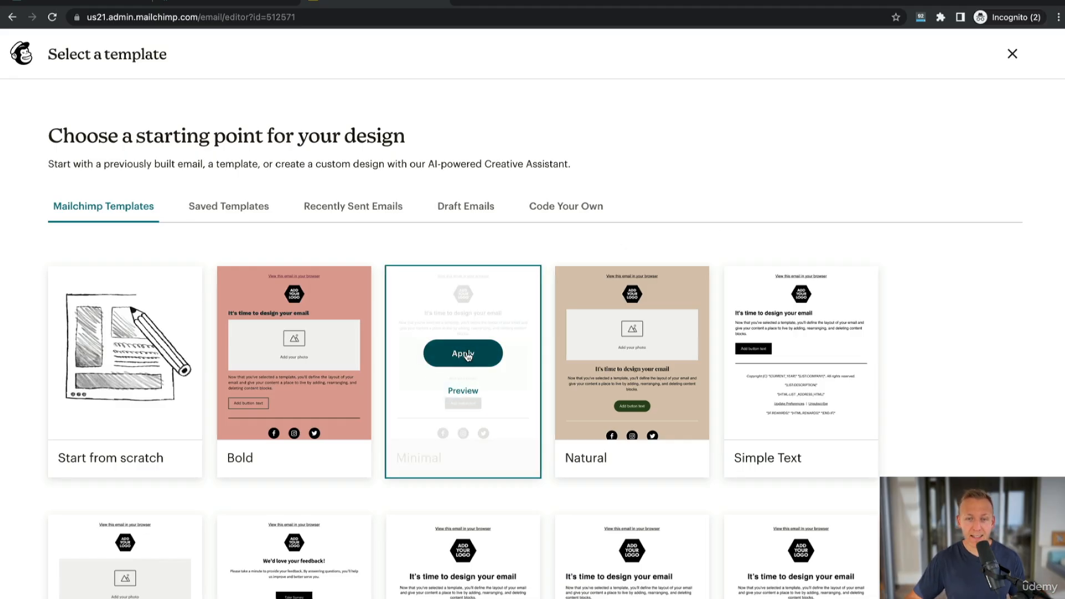
left_click(467, 356)
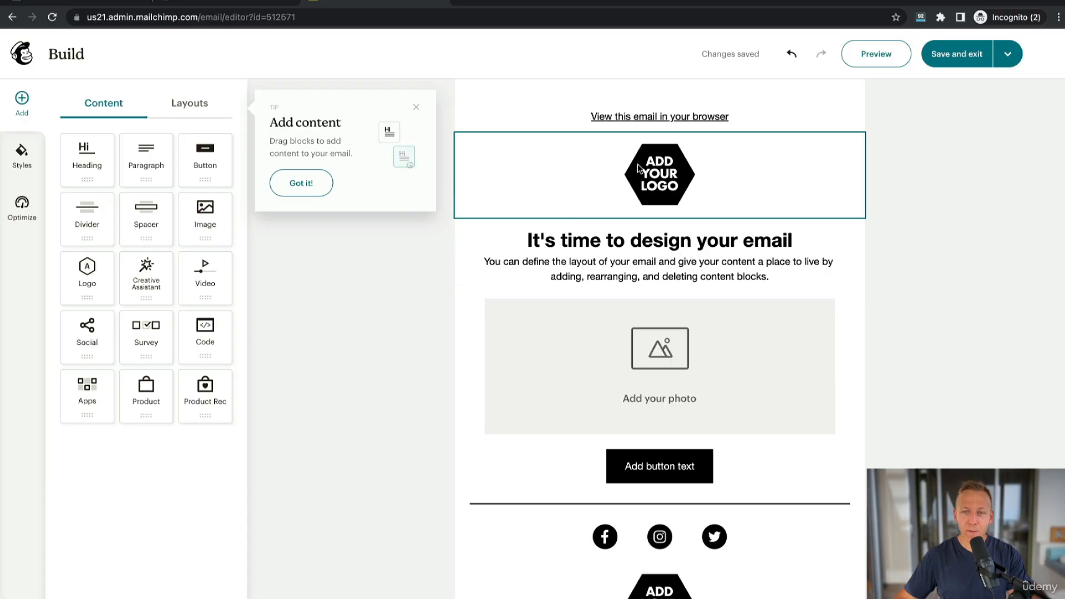
Delete the logo block and the "It's time to design your email" text block from the top of the email.
left_click(656, 166)
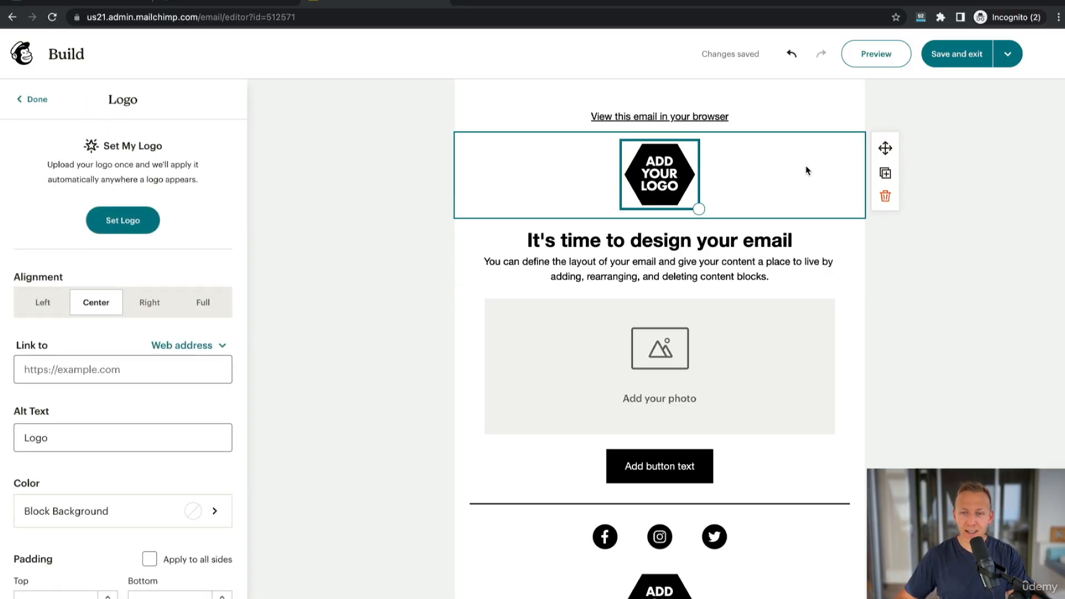
left_click(886, 197)
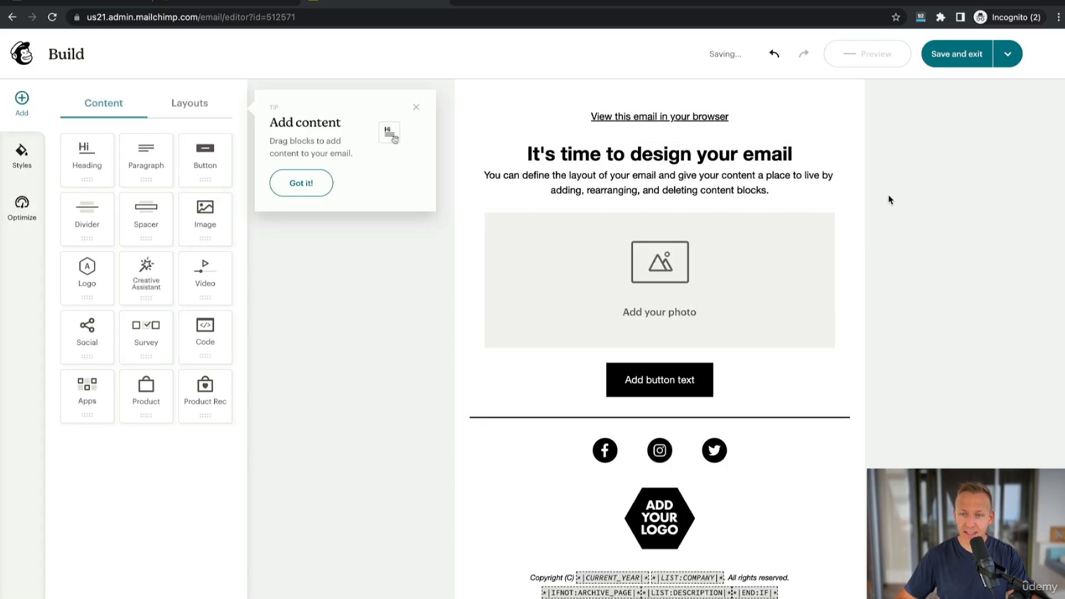
left_click(657, 158)
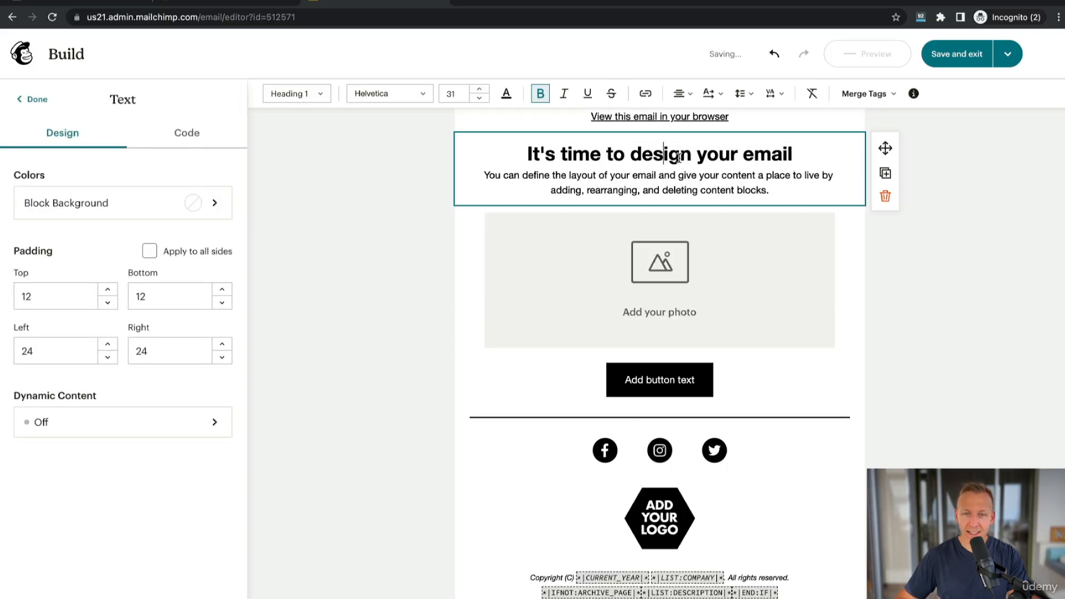
left_click(886, 196)
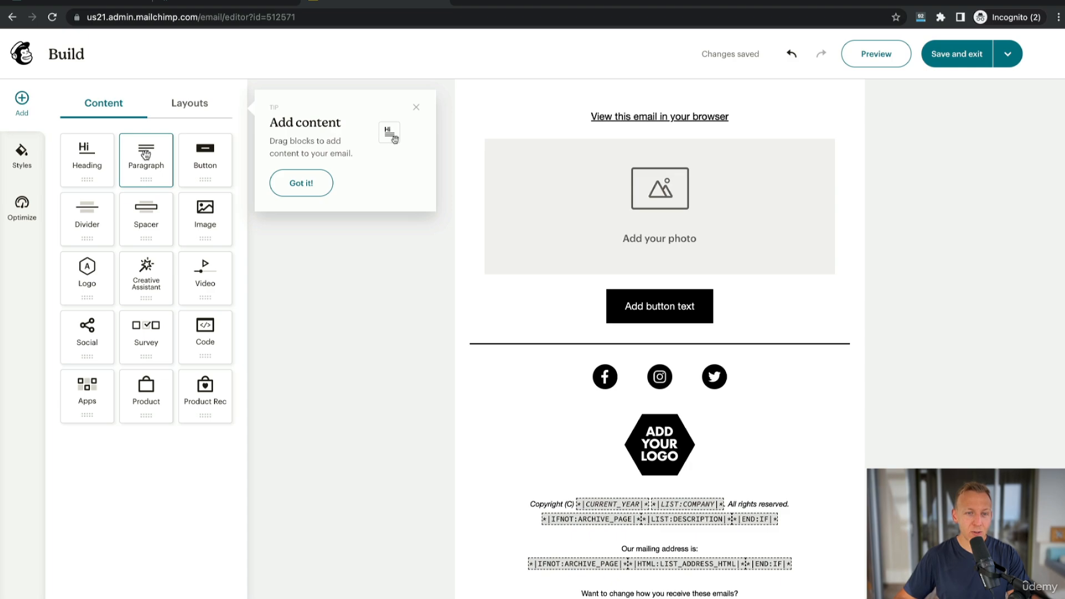
Add a paragraph block below the browser-view link and move the photo placeholder block above it.
left_click_drag(145, 154, 651, 152)
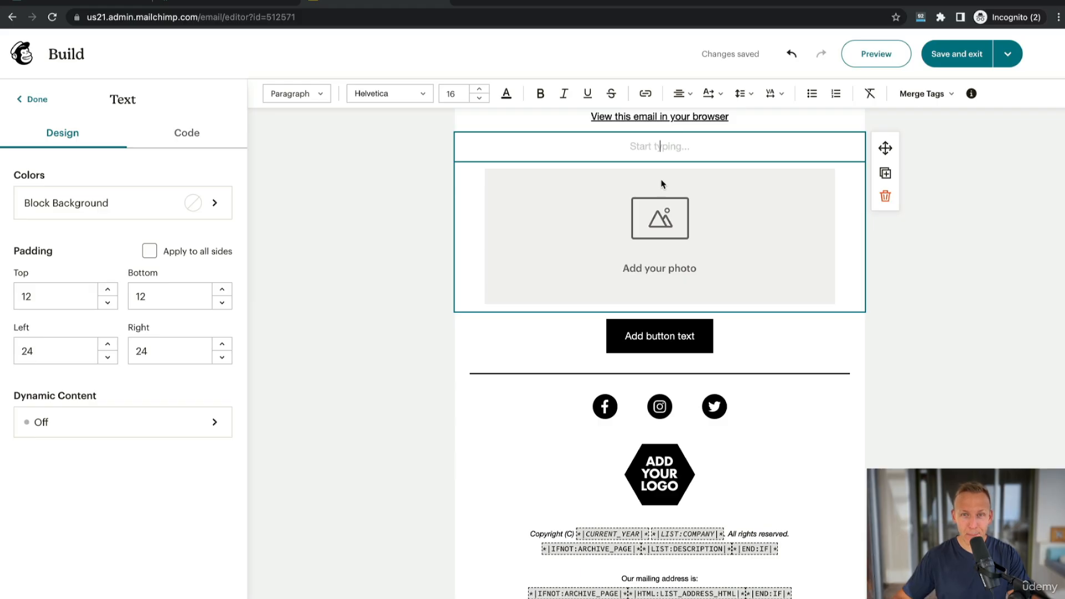
left_click(693, 252)
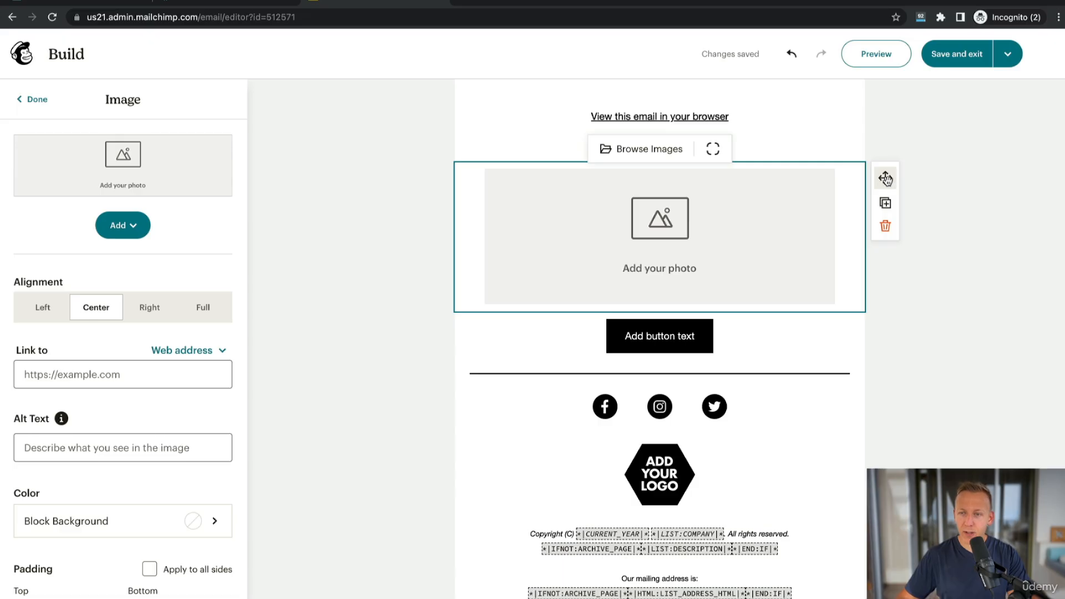
left_click_drag(885, 178, 746, 138)
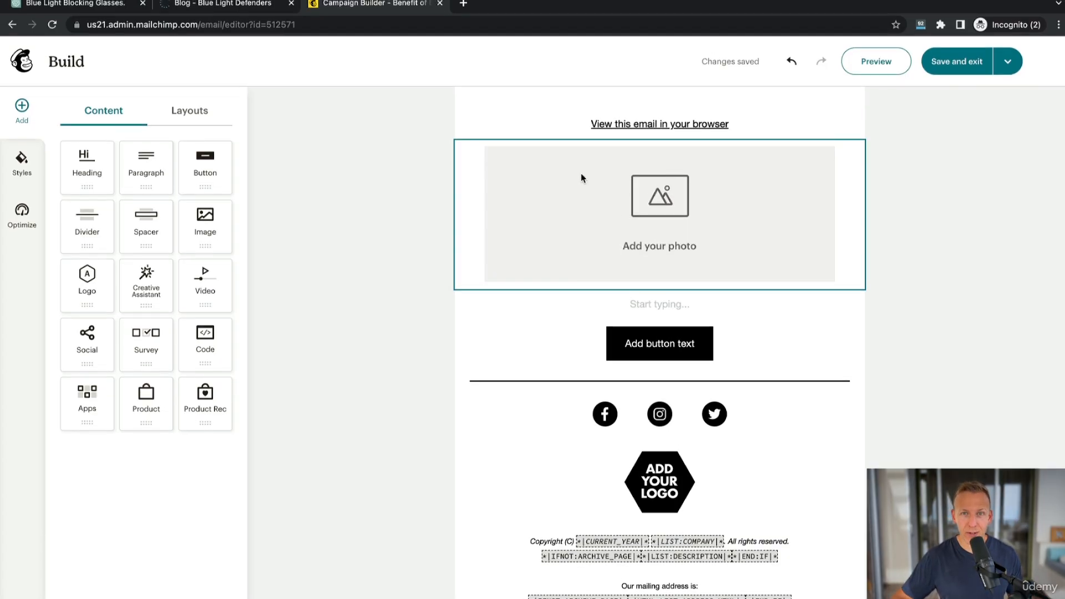
Switch to the Blue Light Defenders WordPress site and download the blog article's gamer photo from the Media Library.
left_click(250, 3)
mouse_move(96, 65)
left_click(74, 93)
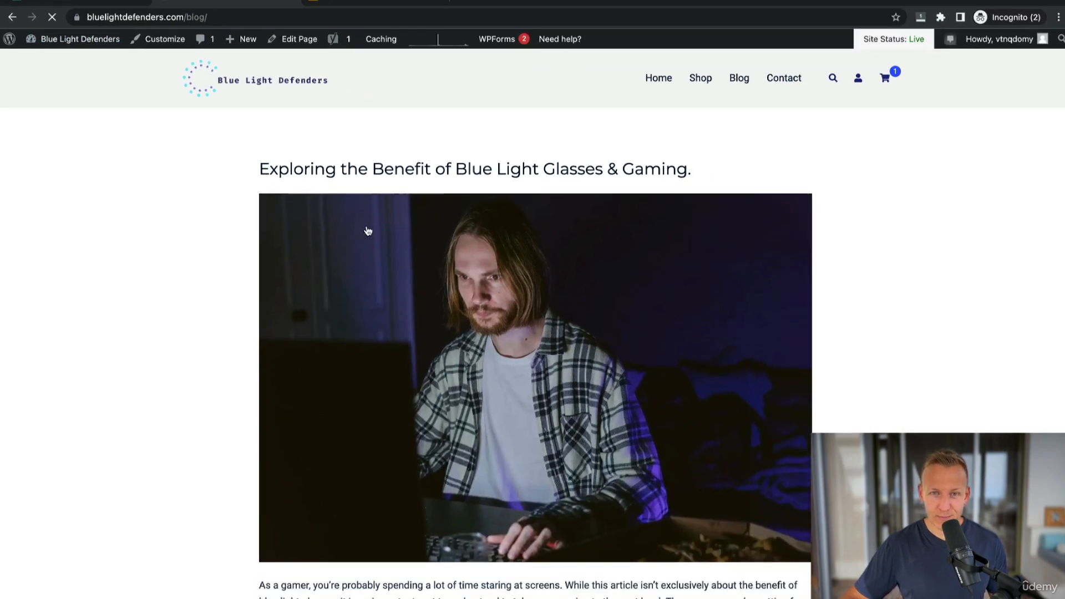
mouse_move(48, 260)
left_click(136, 237)
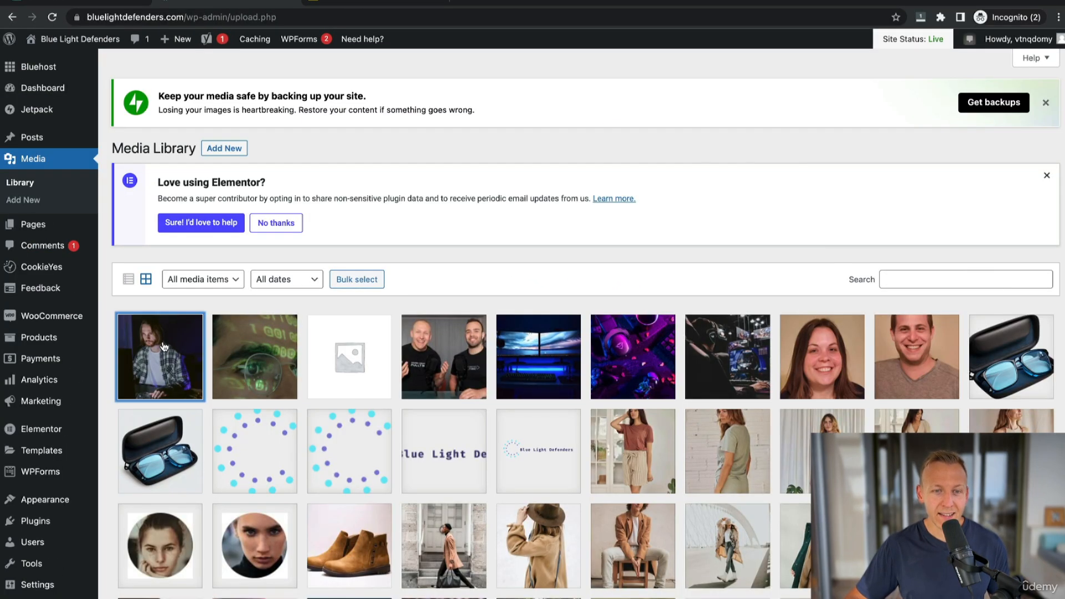
left_click(161, 347)
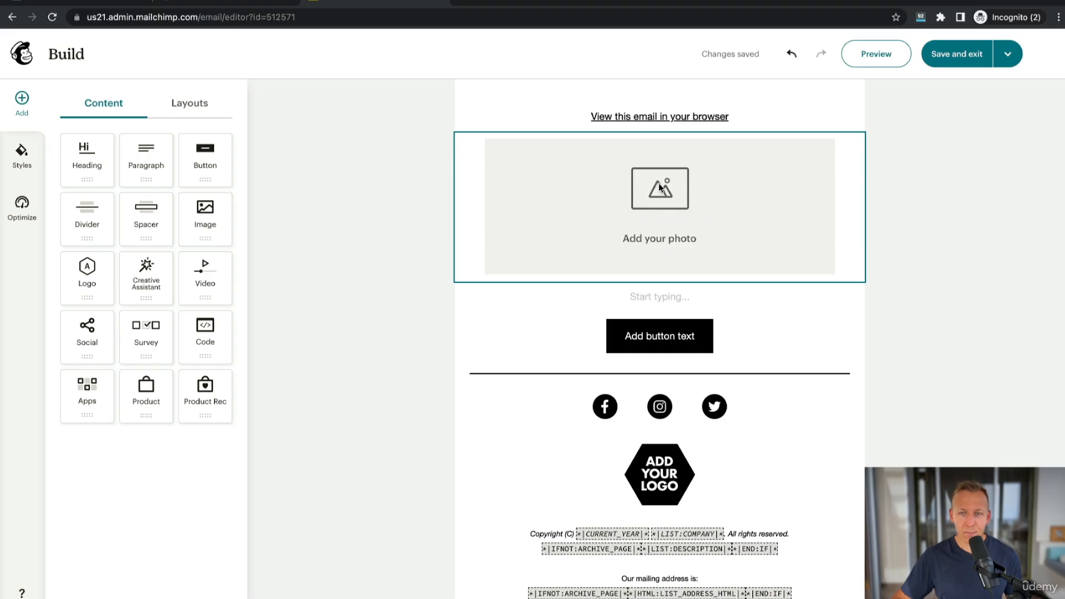
Return to the Mailchimp email and add the downloaded gamer photo to the image block.
left_click(671, 183)
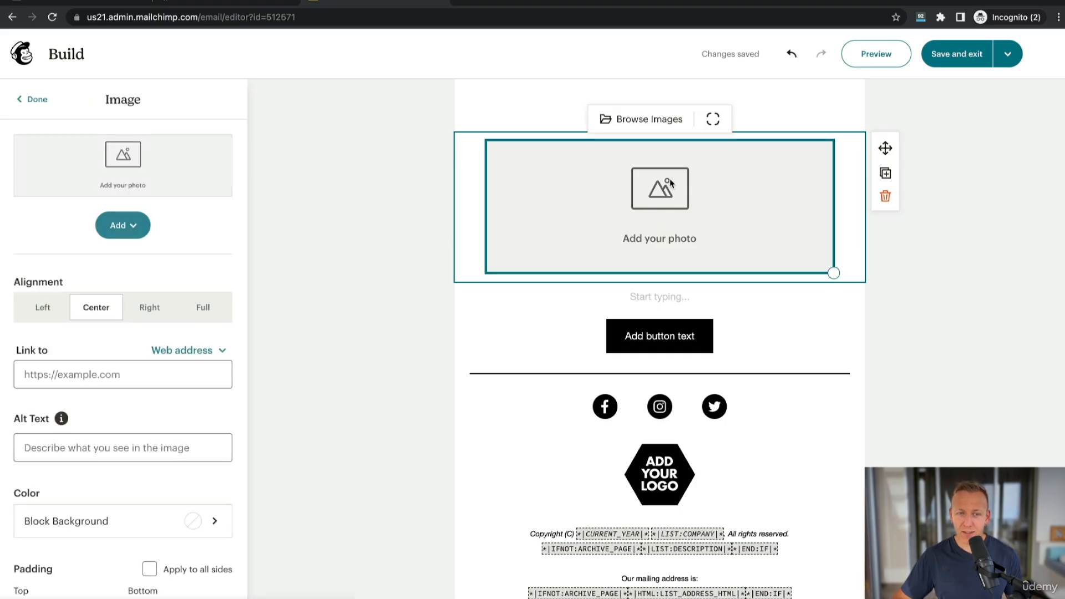
left_click(123, 224)
left_click(145, 269)
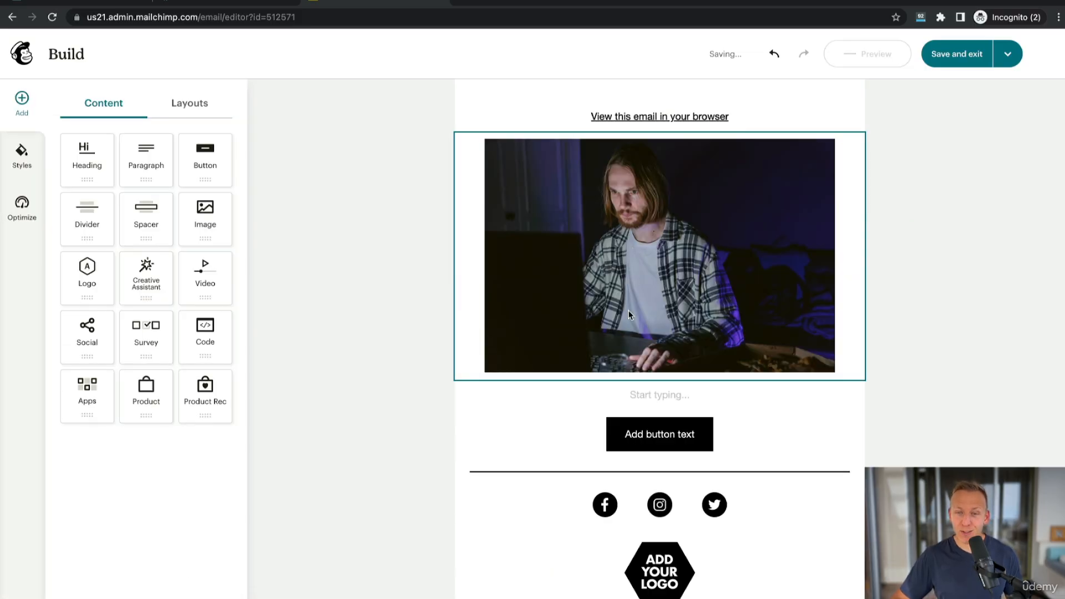
scroll(638, 344, "down", 1)
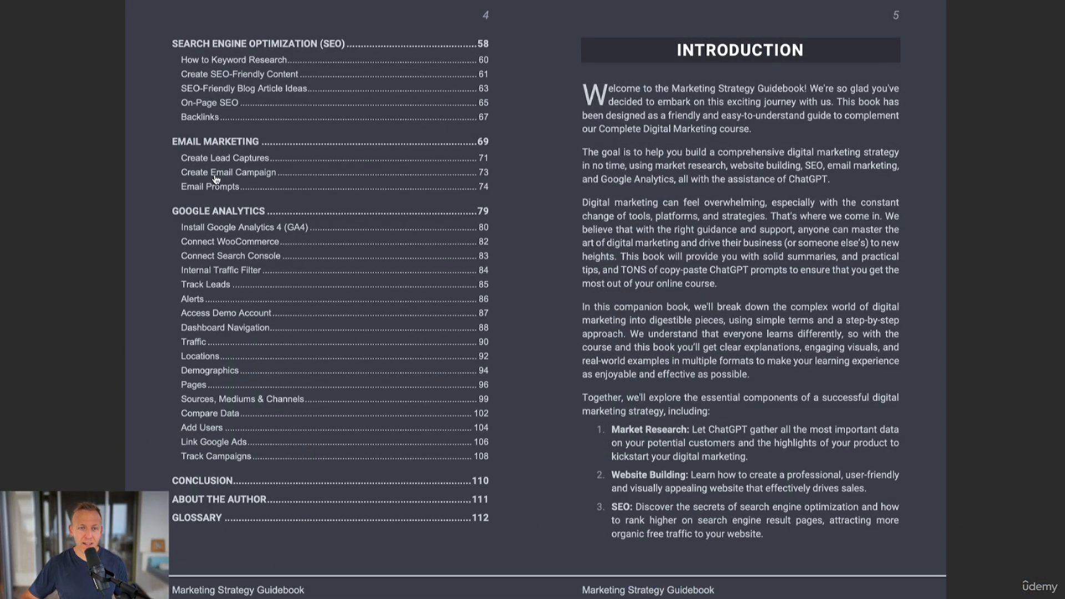
Copy the "Summarize Article into Email Format" prompt from the guidebook's Create Email Campaign section and paste it into the ChatGPT message.
left_click(257, 176)
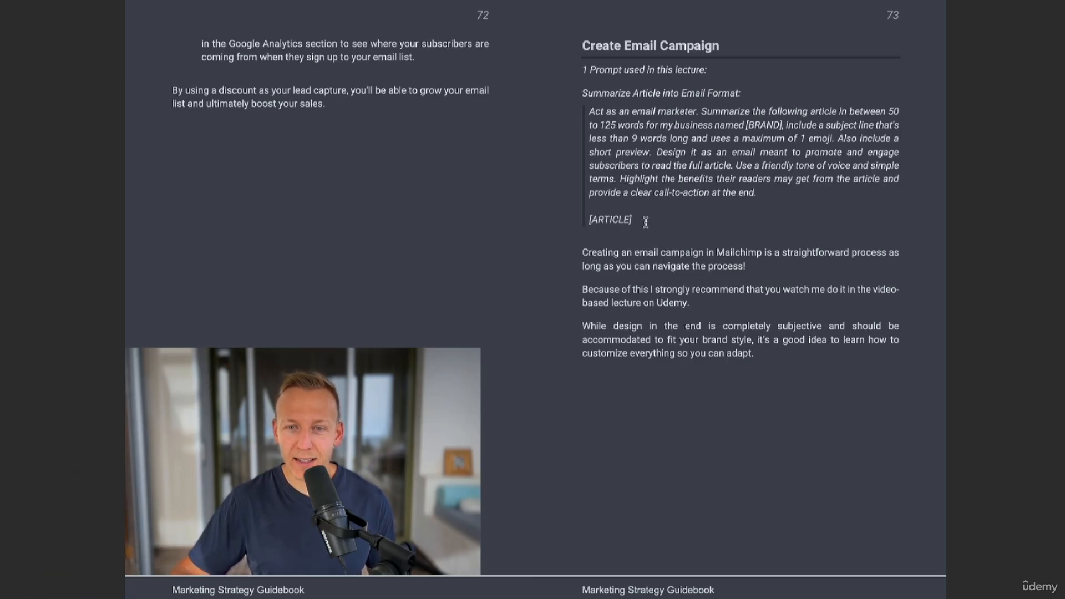
left_click_drag(637, 219, 588, 115)
key("ctrl+c")
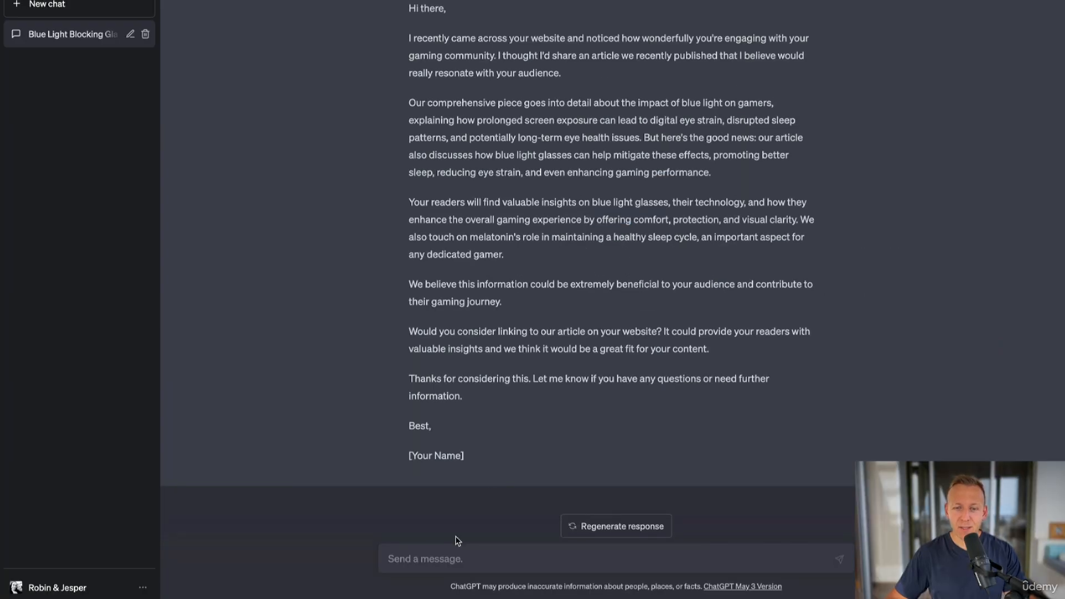
left_click(440, 562)
key("ctrl+v")
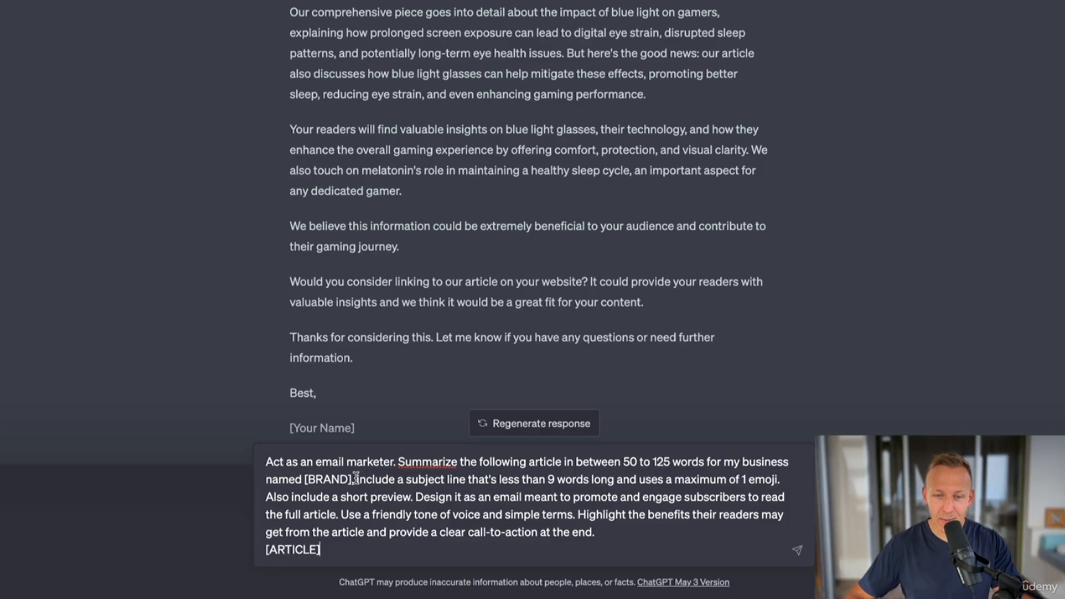
Replace the [BRAND] placeholder in the prompt with "Blue Light Defenders".
left_click_drag(354, 478, 302, 478)
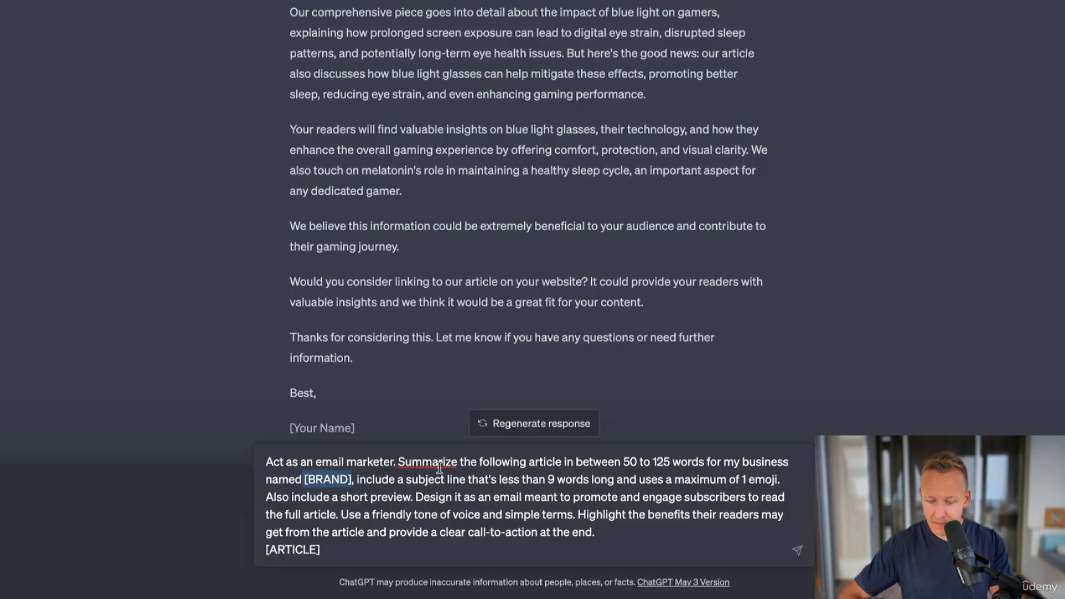
type("Blue Light Defender")
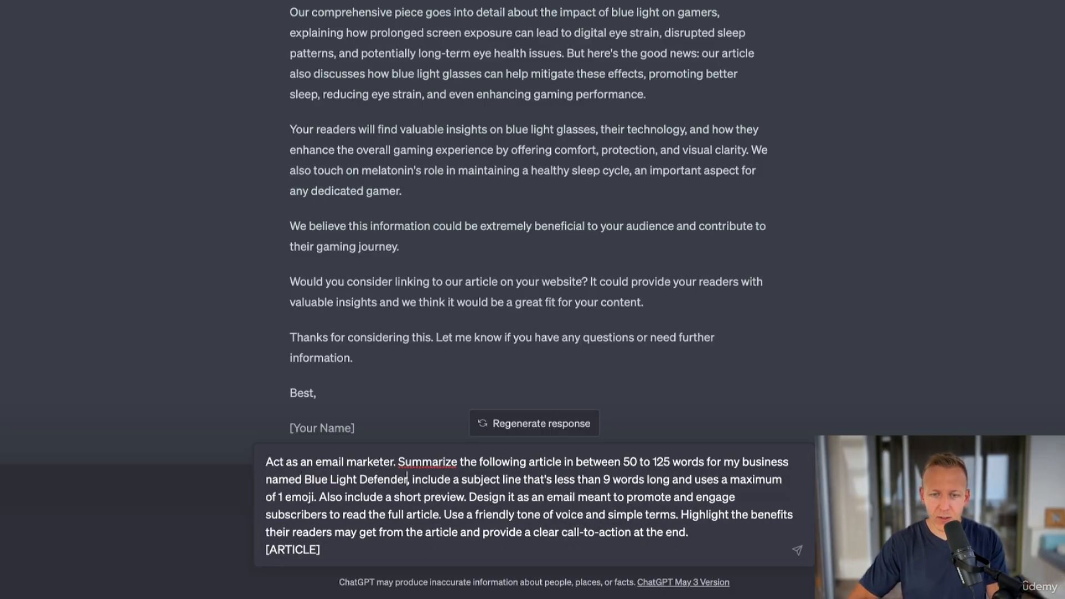
type("s")
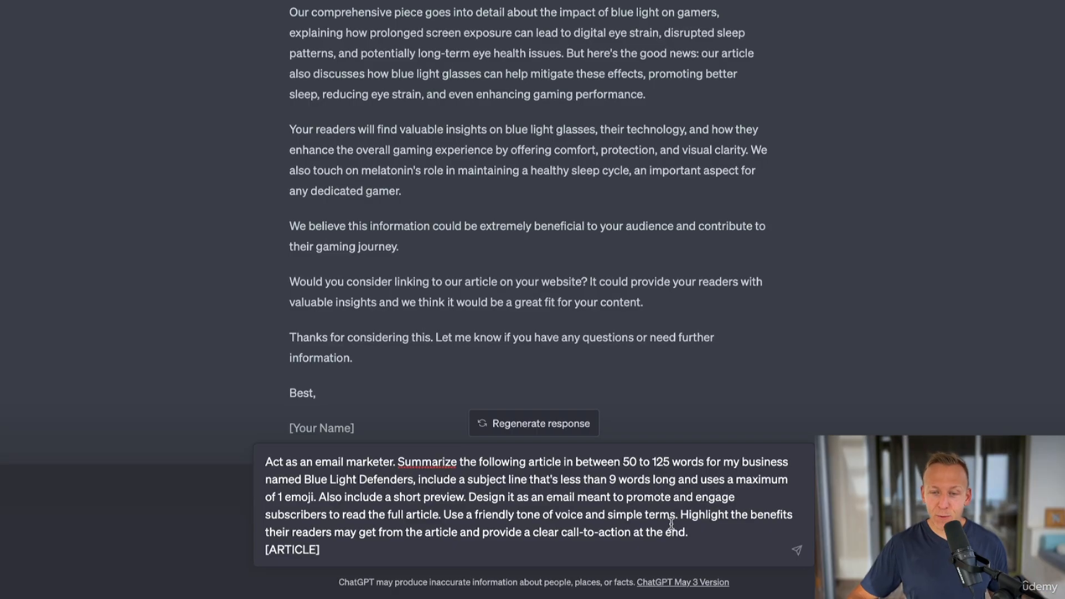
left_click_drag(680, 515, 608, 514)
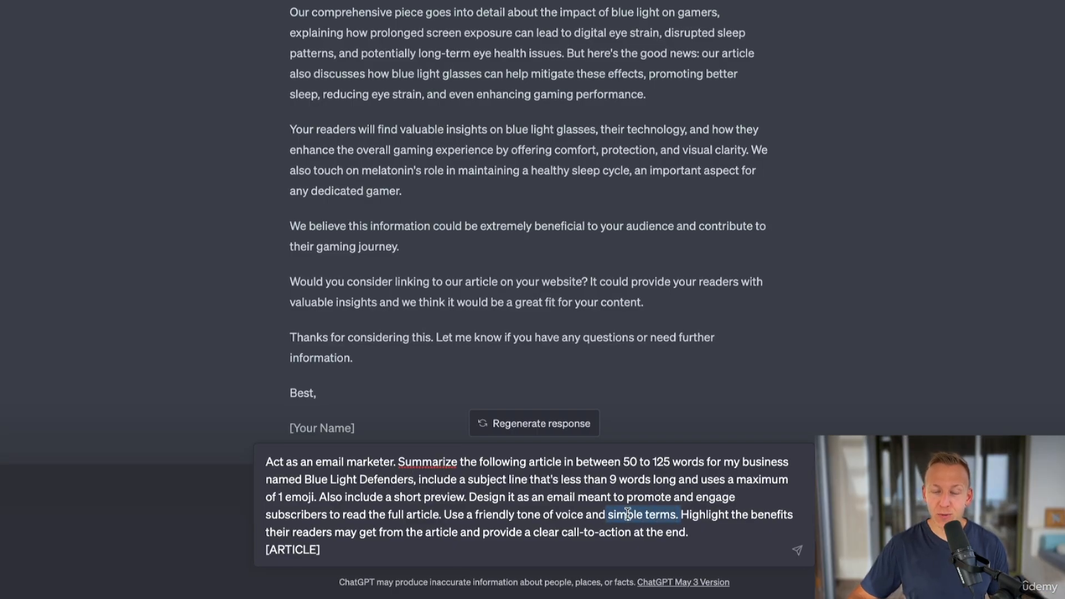
left_click(651, 498)
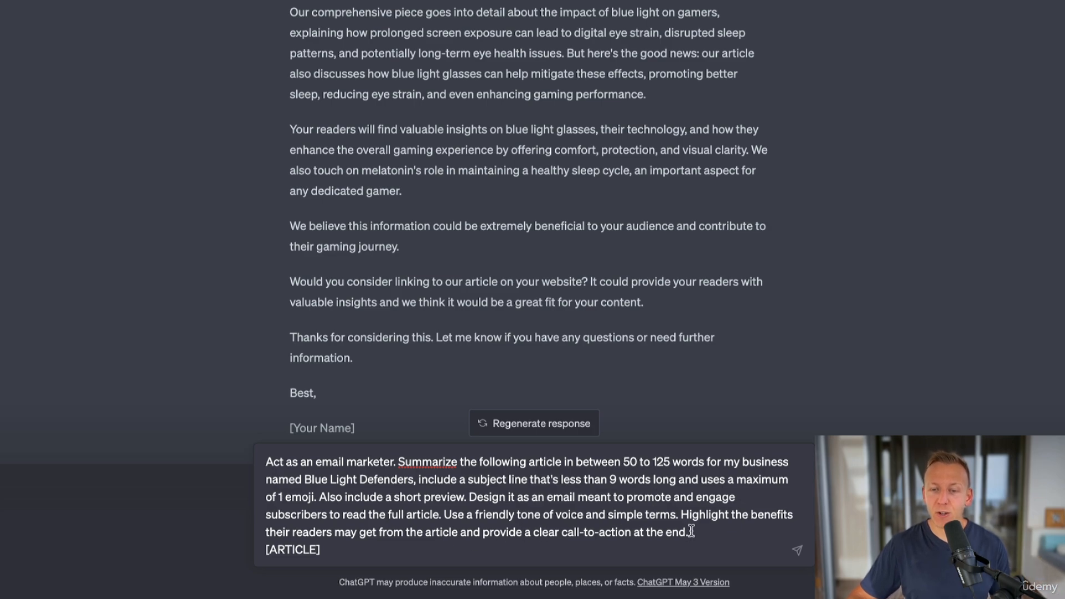
left_click_drag(319, 550, 266, 549)
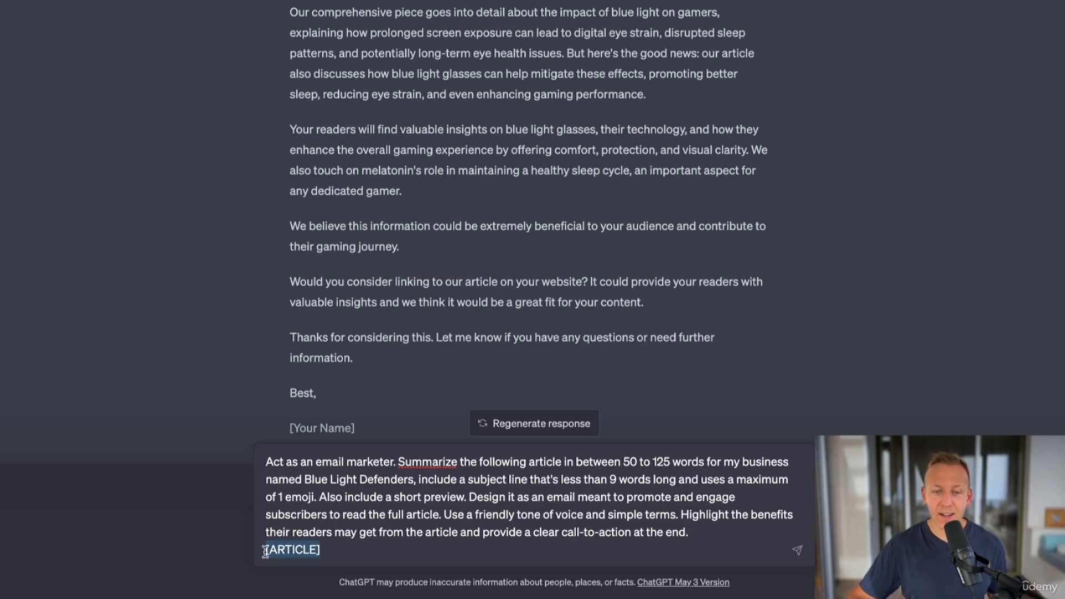
left_click(370, 551)
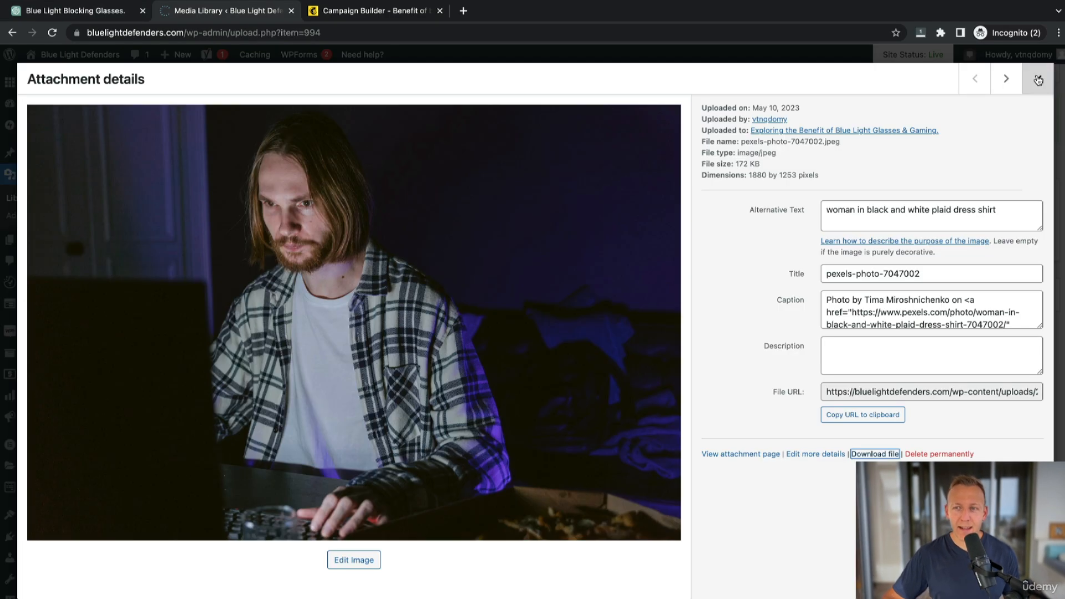
Open the "Exploring the Benefit of Blue Light Glasses & Gaming" post on the Blue Light Defenders blog and copy its full article text.
left_click(1037, 80)
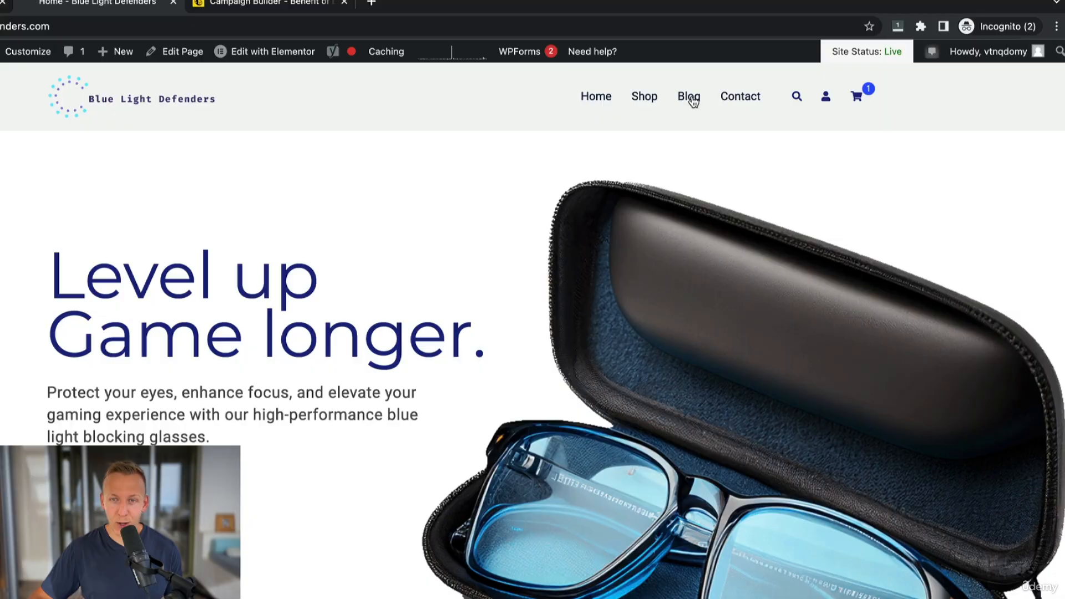
left_click(739, 79)
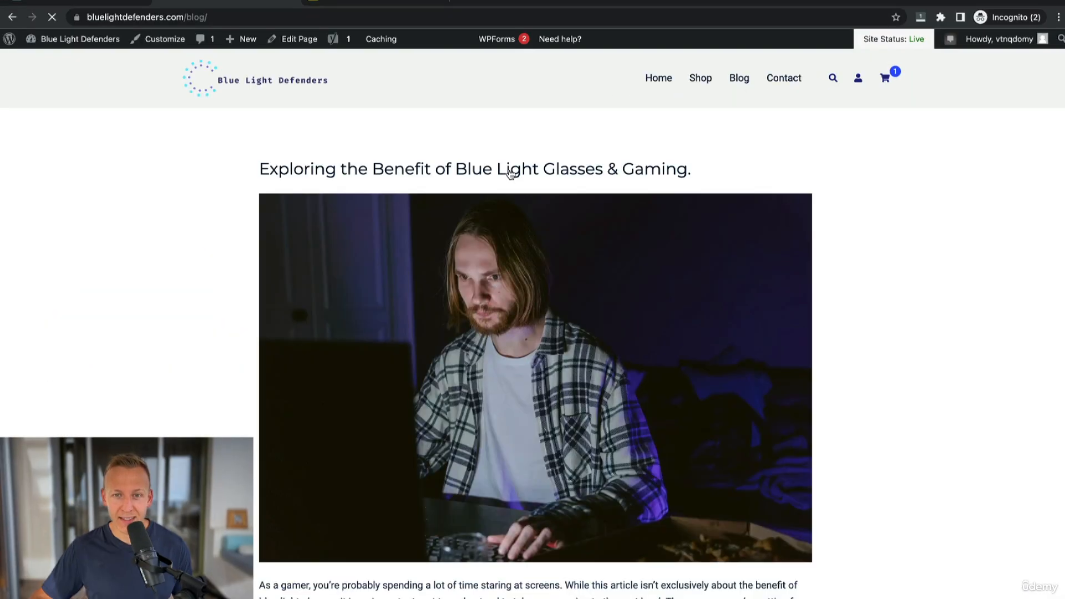
left_click(511, 174)
left_click_drag(181, 307, 461, 444)
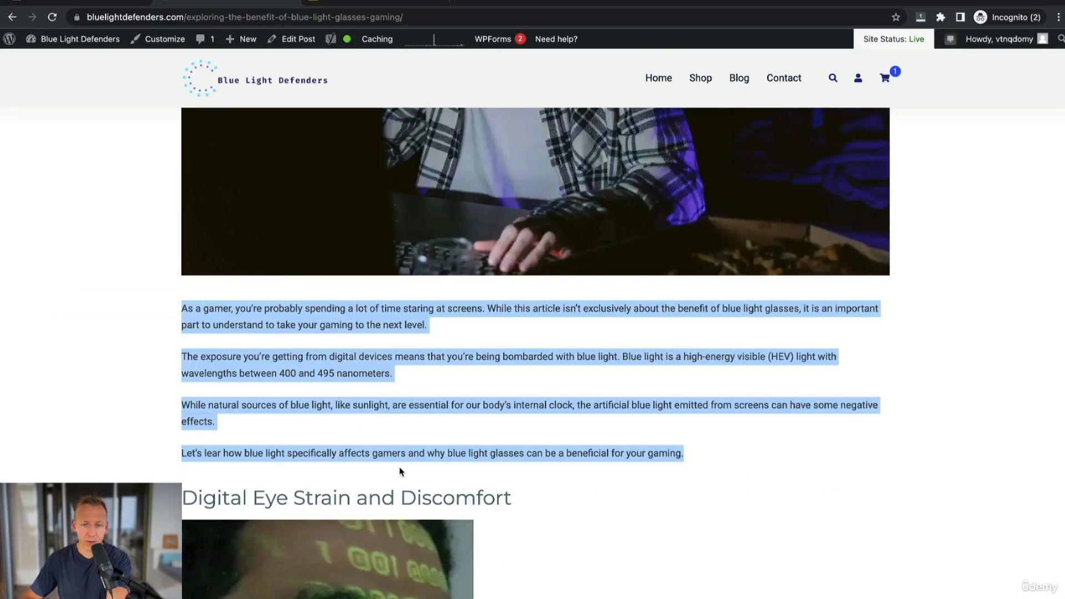
scroll(402, 471, "down", 15)
scroll(460, 438, "down", 10)
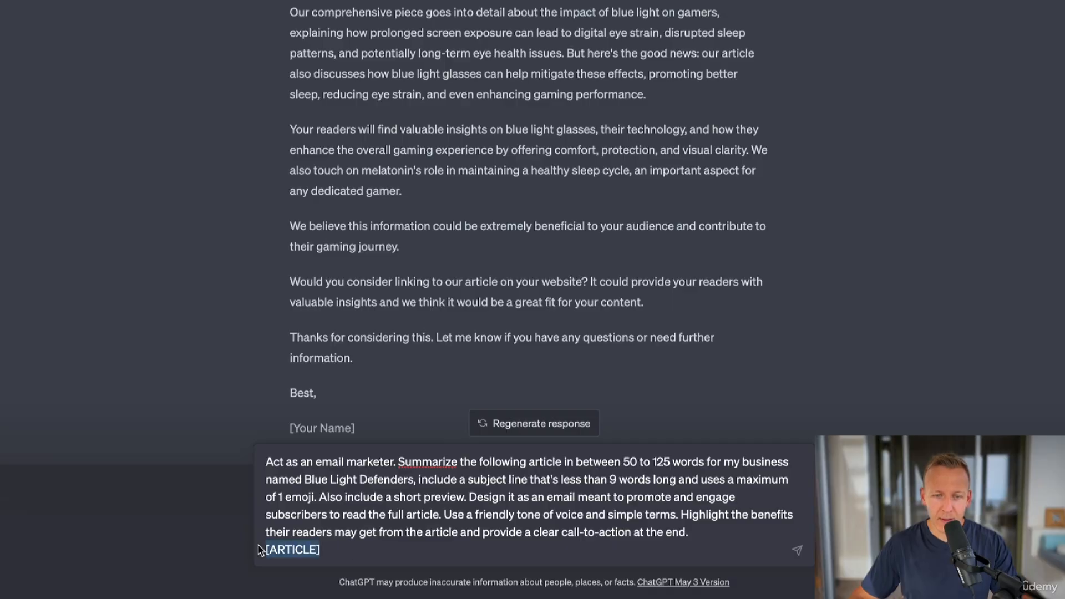
Replace the [ARTICLE] placeholder in the ChatGPT prompt with the copied article text, set off by a blank line, and submit it.
key("BackSpace")
key("shift+Return")
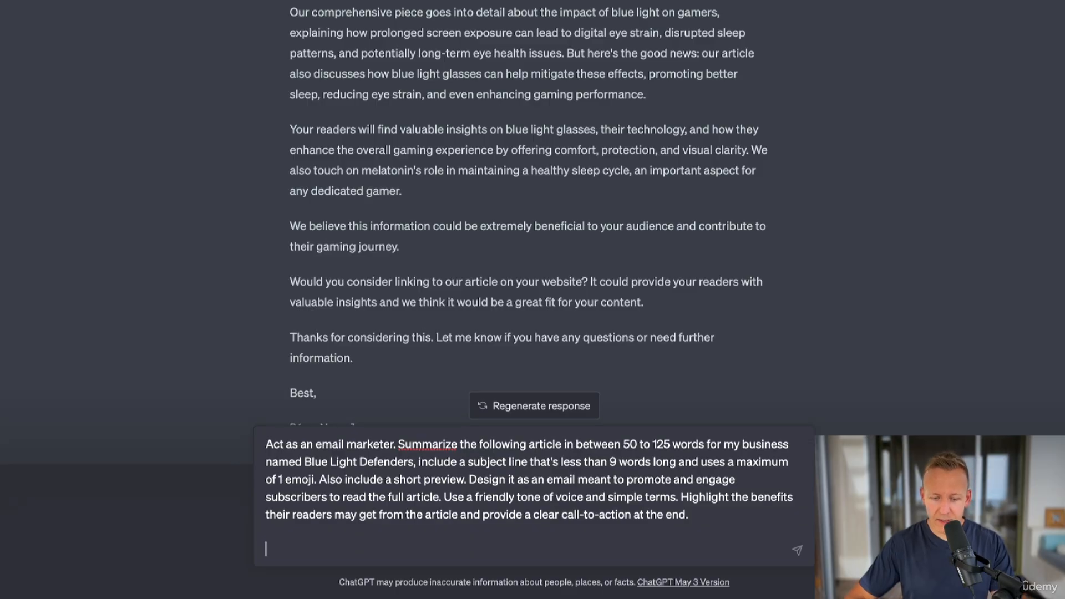
key("ctrl+v")
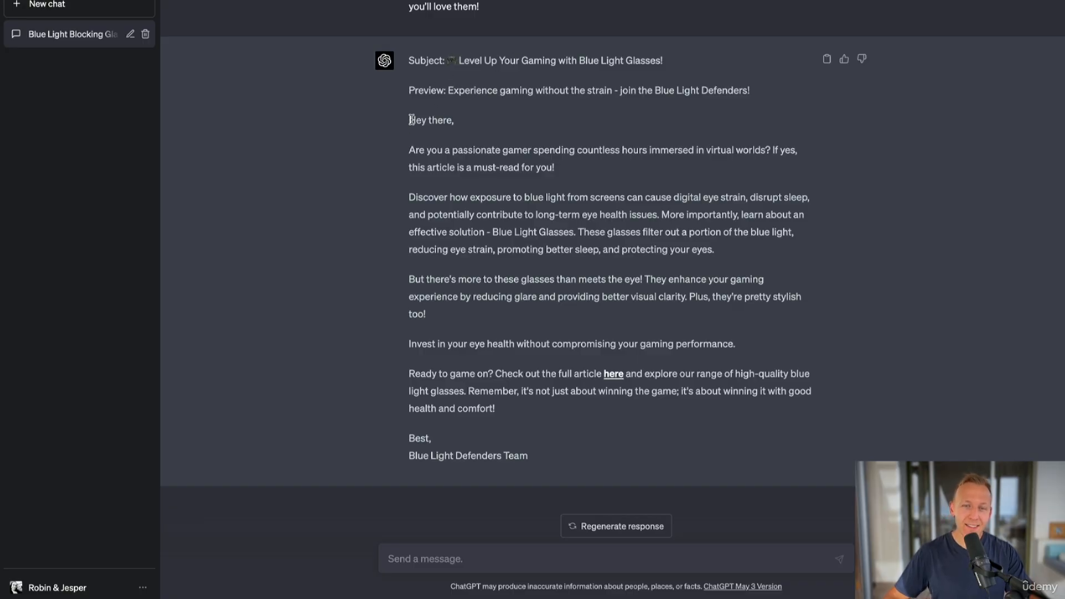
Copy ChatGPT's email body from "Hey there," to the team sign-off and paste it into the Mailchimp text block below the photo.
left_click_drag(411, 120, 551, 450)
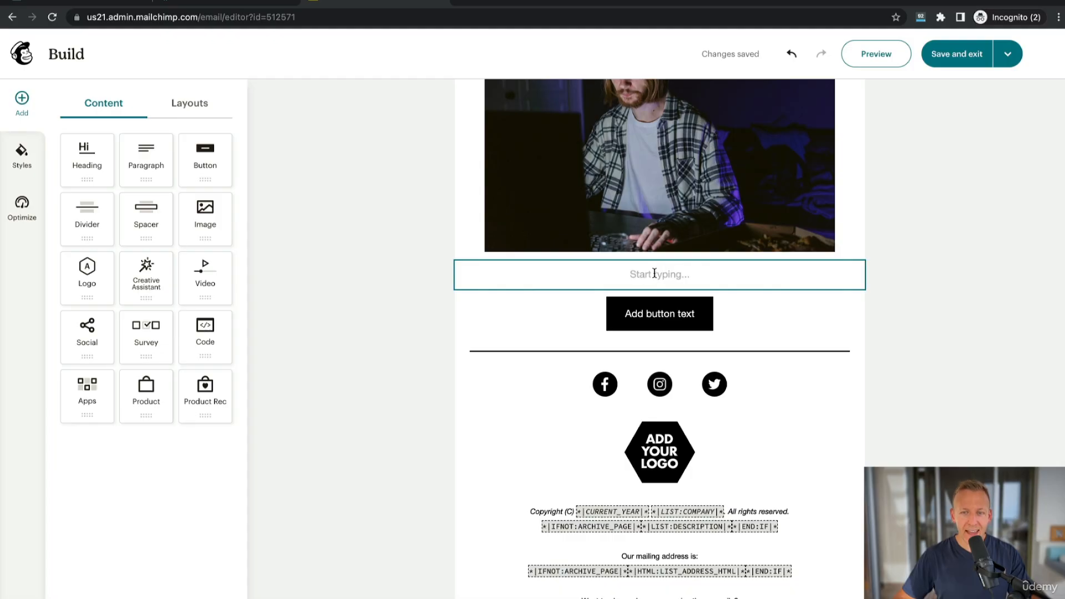
left_click(652, 273)
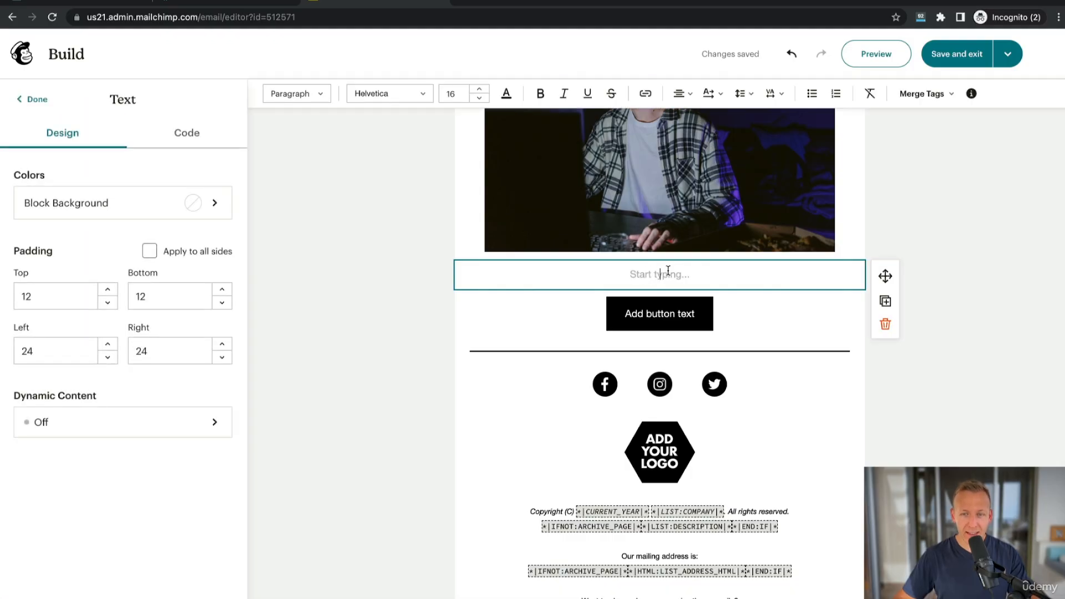
type("Hey there, Are you a passionate gamer spending countless hours immersed in virtual worlds? If yes, this article is a must-read for you! Discover how exposure to blue light from screens can cause digital eye strain, disrupt sleep, and potentially contribute to long-term eye health issues. More importantly, learn about an effective solution - Blue Light Glasses. These glasses filter out a portion of the blue light, reducing eye strain, promoting better sleep, and protecting your eyes. But there's more to these glasses than meets the eye! They enhance your gaming experience by reducing glare and providing better visual clarity. Plus, they're pretty stylish too! Invest in your eye health without compromising your gaming performance. Ready to game on? Check out the full article here and explore our range of high-quality blue light glasses. Remember, it's not just about winning the game; it's about winning it with good health and comfort! Best,Blue Light Defenders Team")
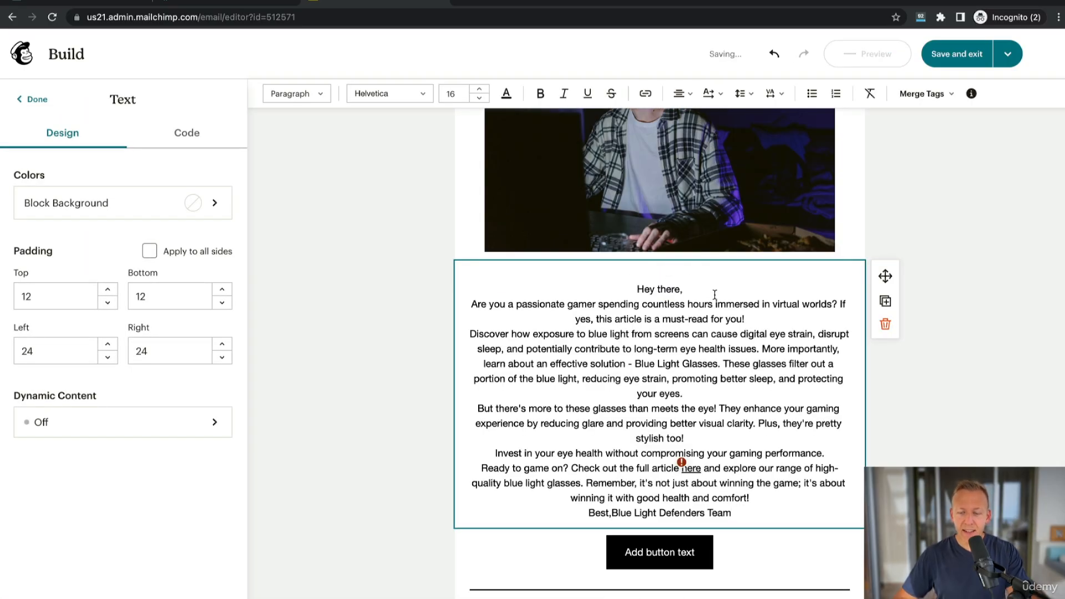
Insert blank lines between the email's paragraphs, from the "Hey there," greeting down to the one ending "pretty stylish too!".
key("Return")
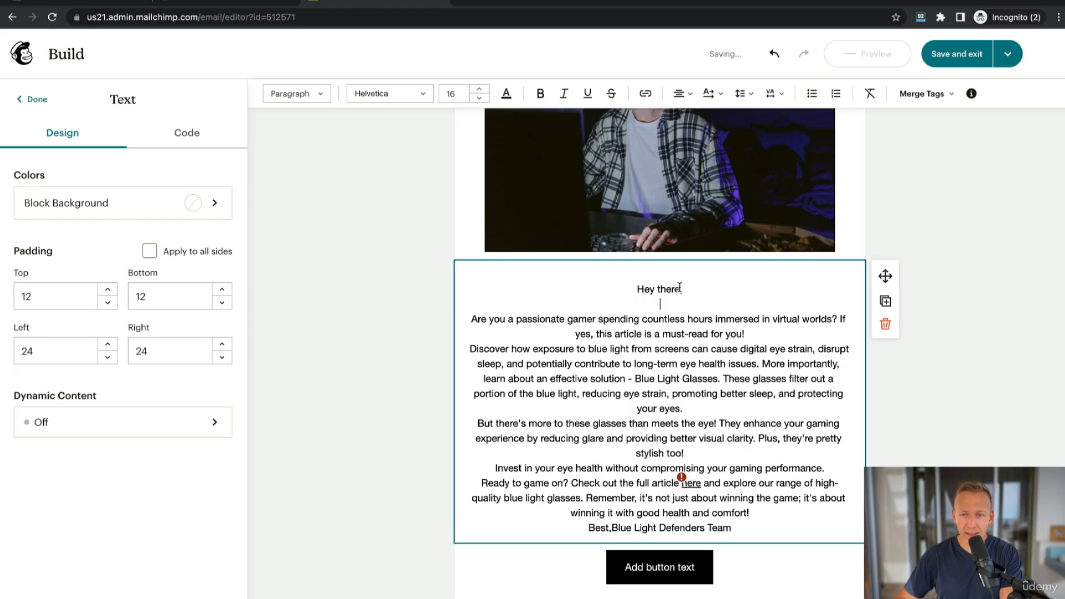
left_click(751, 333)
key("Return")
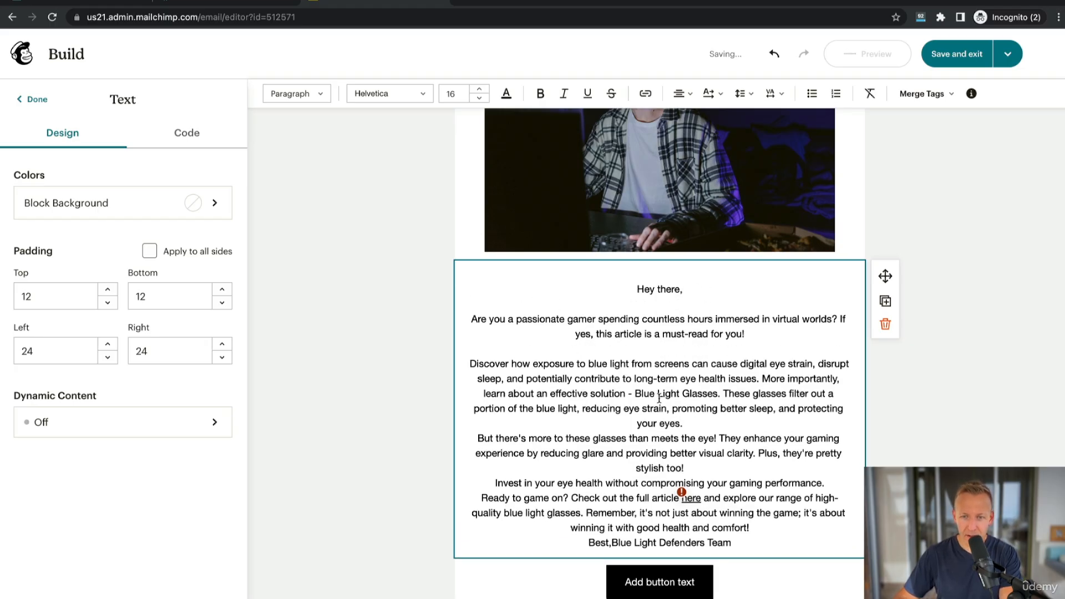
key("Return")
left_click(707, 482)
key("Return")
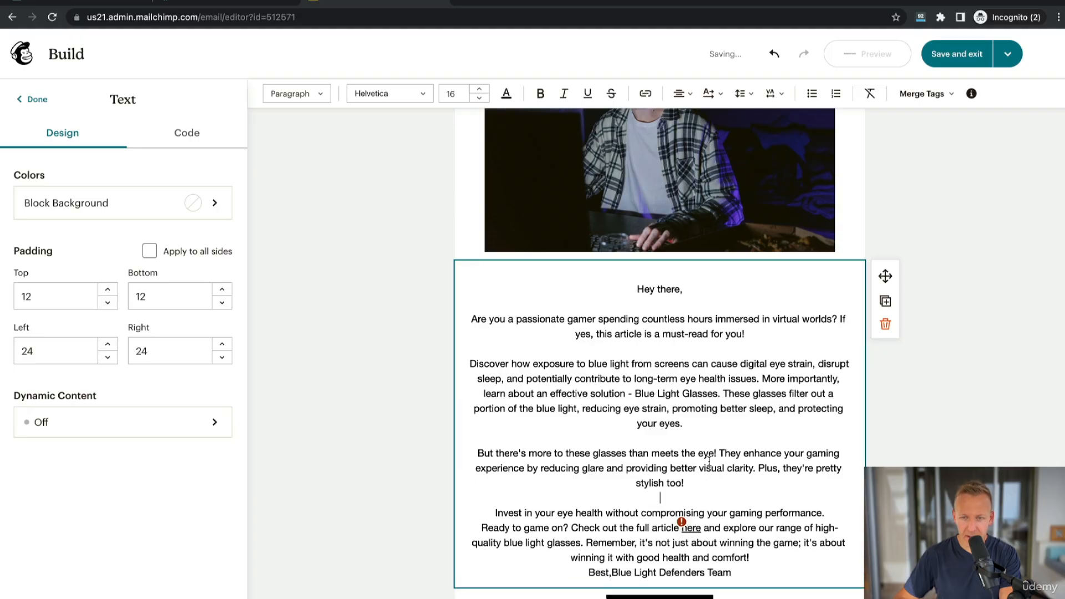
Break the paragraph after "Ready to game on?" and add a blank line beneath that question.
scroll(683, 488, "down", 2)
left_click(571, 460)
key("Return")
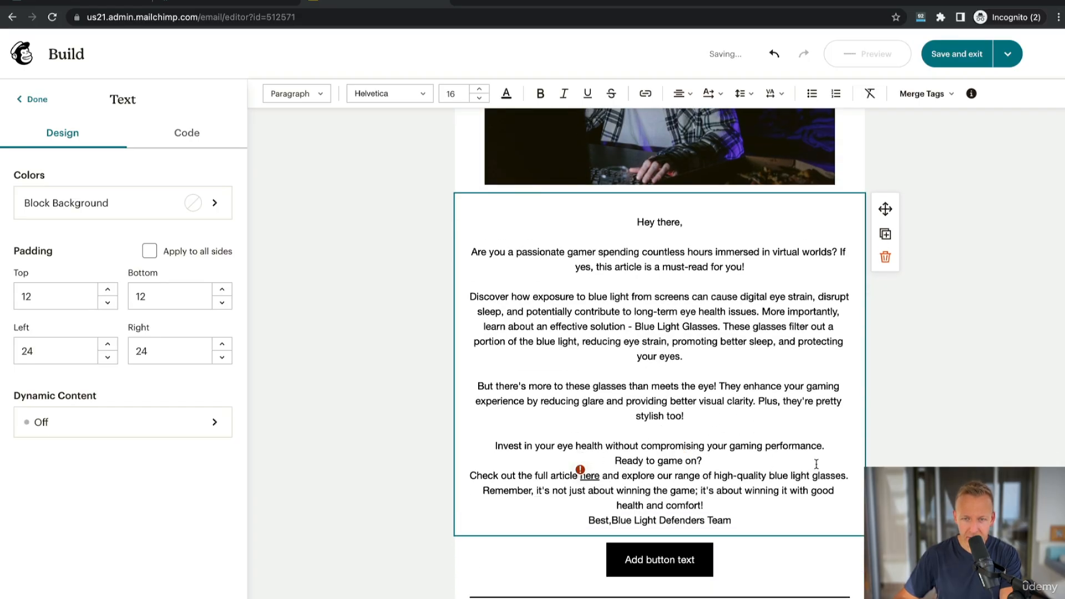
key("Return")
Delete the "Check out the full article here" sentence and separate the "Best," sign-off, with the team name on its own line.
left_click_drag(850, 491, 466, 492)
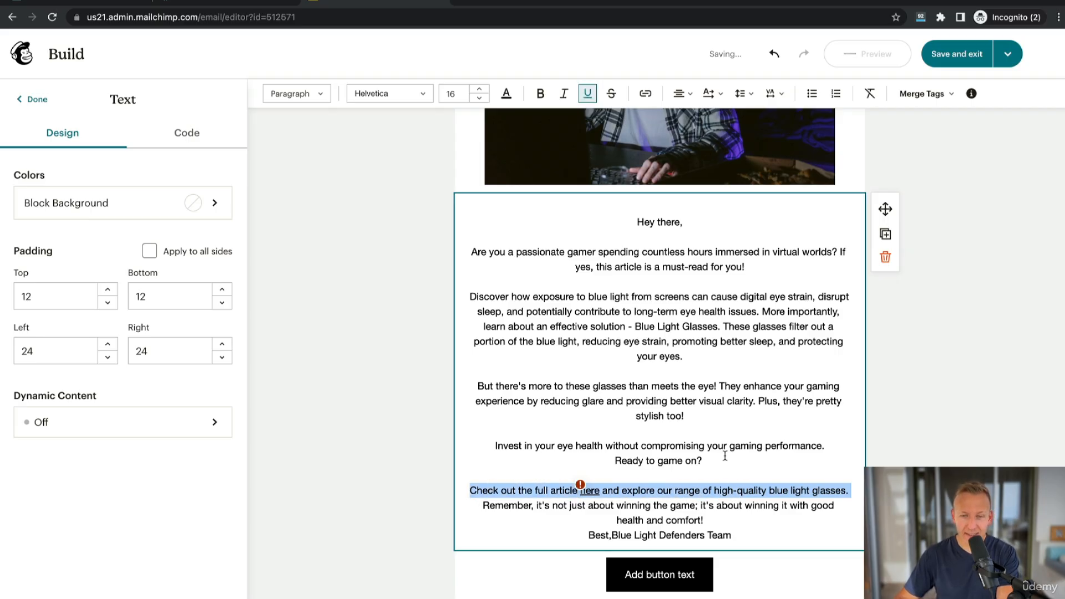
key("BackSpace")
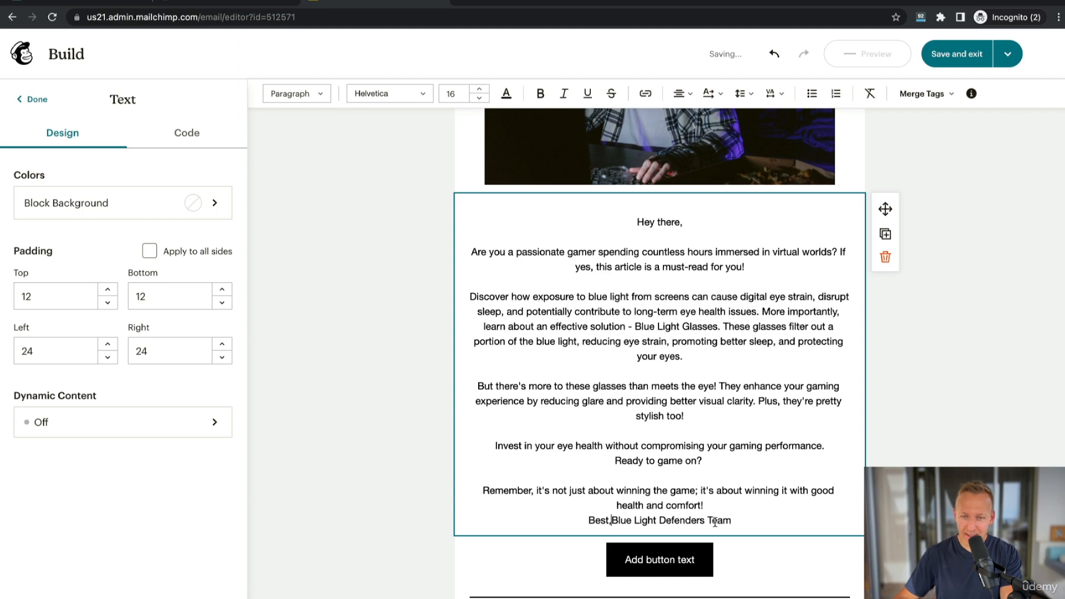
key("shift+Return")
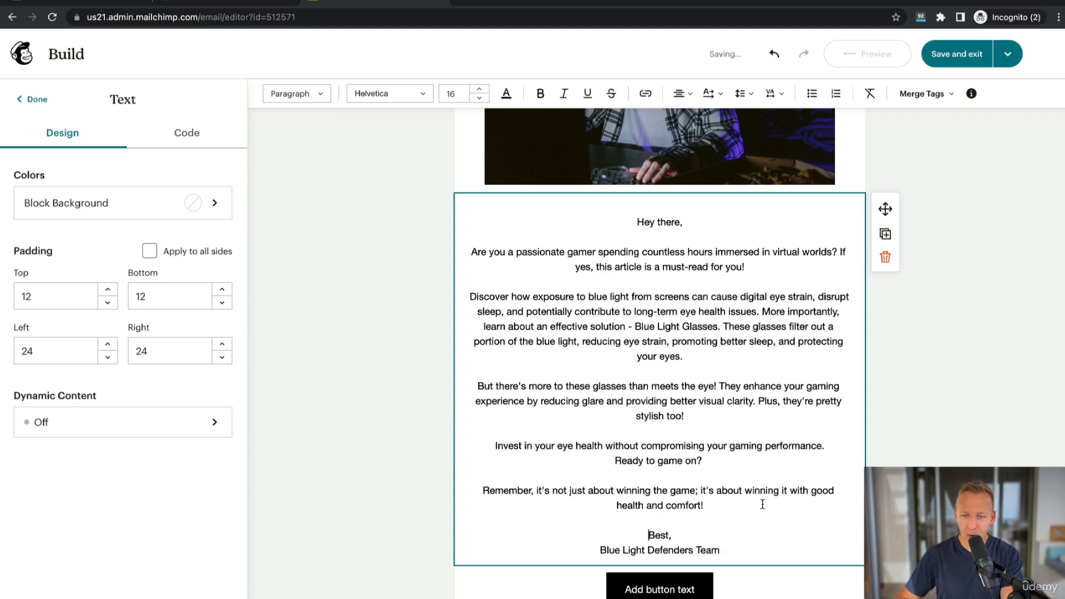
Copy the blog article's web address from its page and set it as the link of the email's button.
scroll(716, 493, "up", 4)
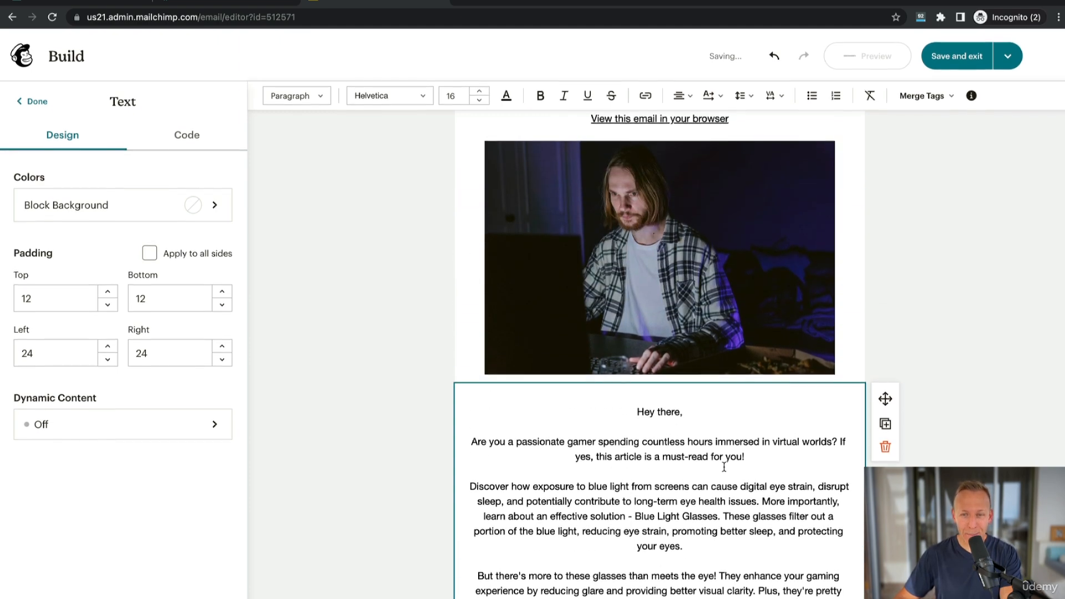
scroll(721, 455, "down", 7)
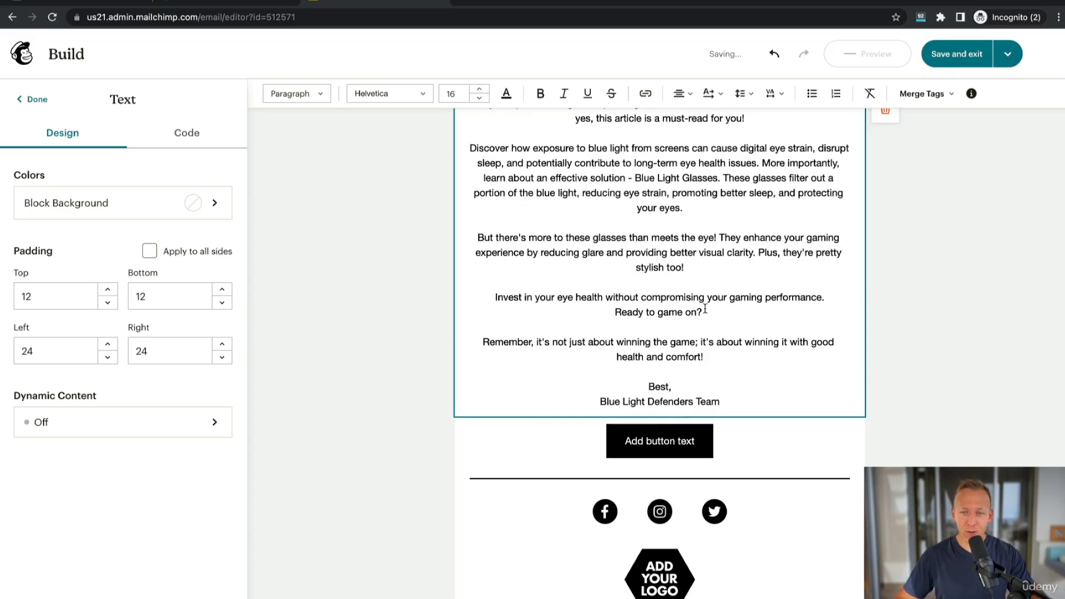
left_click(659, 439)
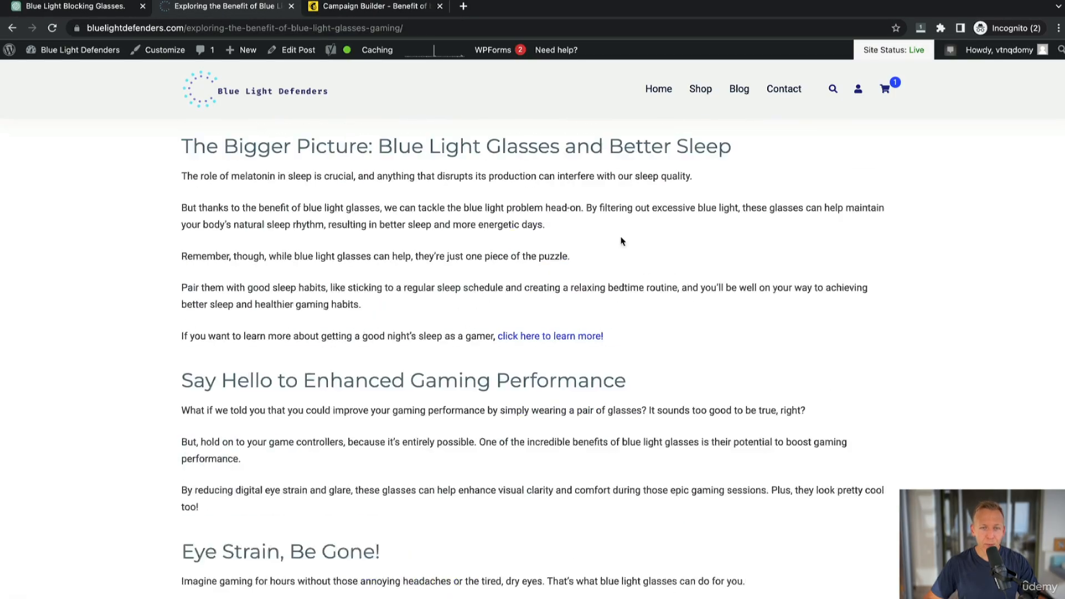
scroll(353, 324, "up", 5)
scroll(353, 324, "up", 1)
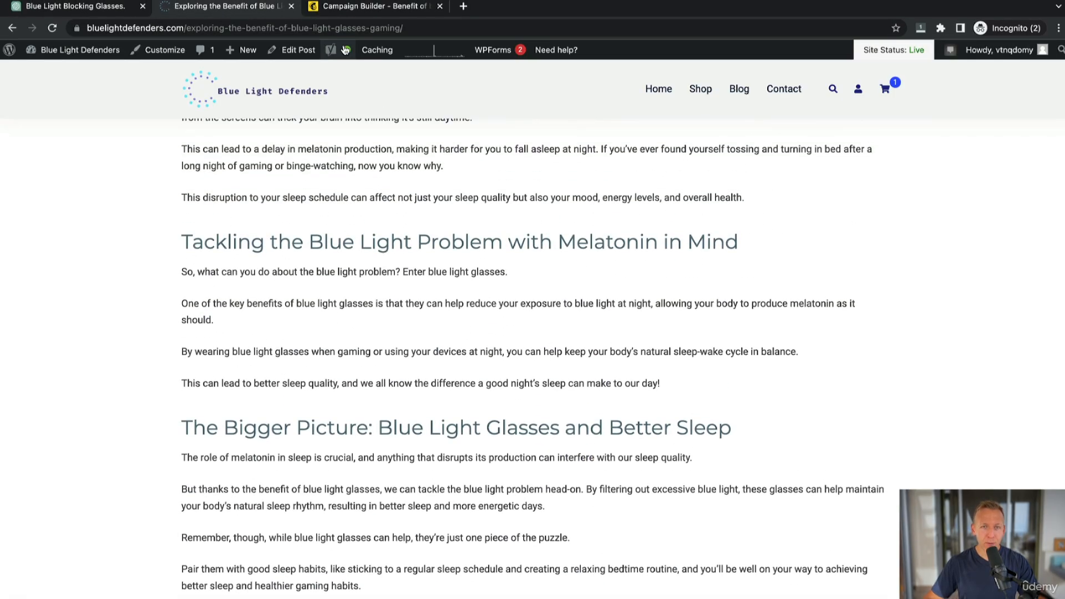
left_click(356, 29)
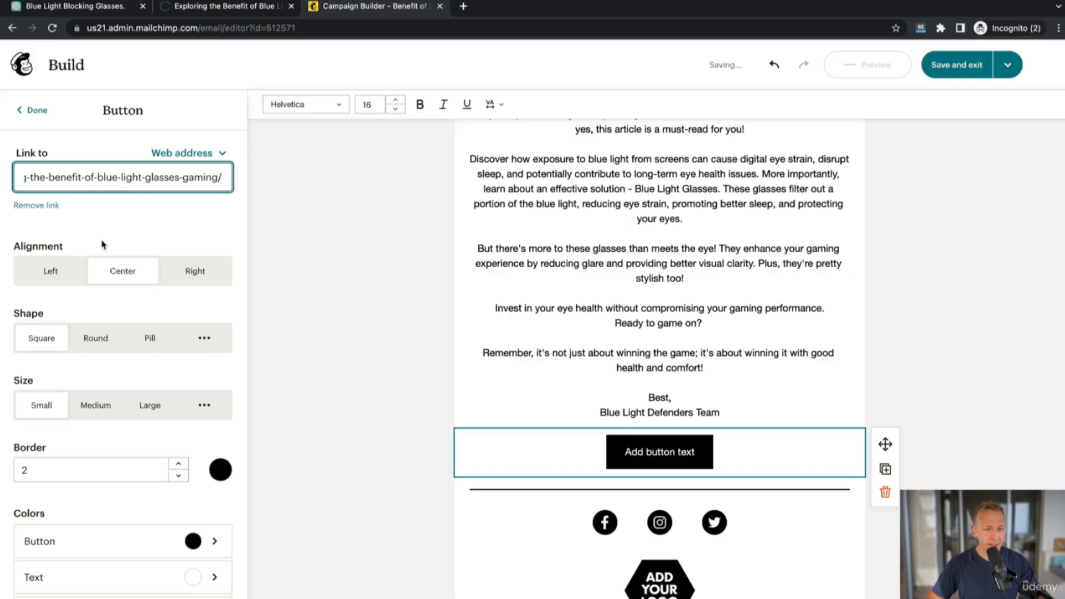
Replace the button's placeholder text with "Read More".
left_click(660, 452)
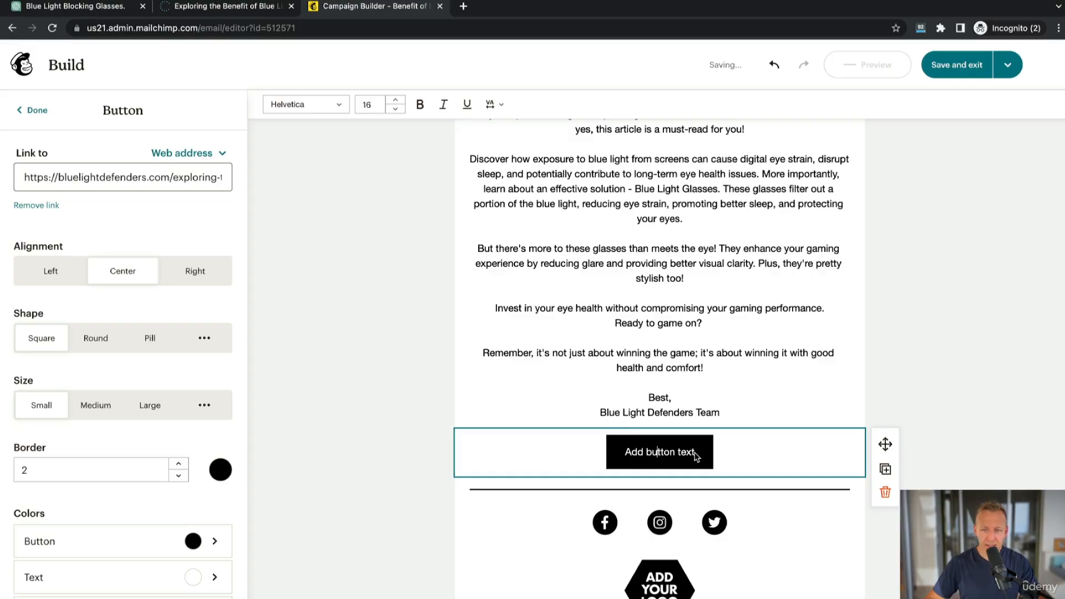
left_click_drag(584, 458, 696, 454)
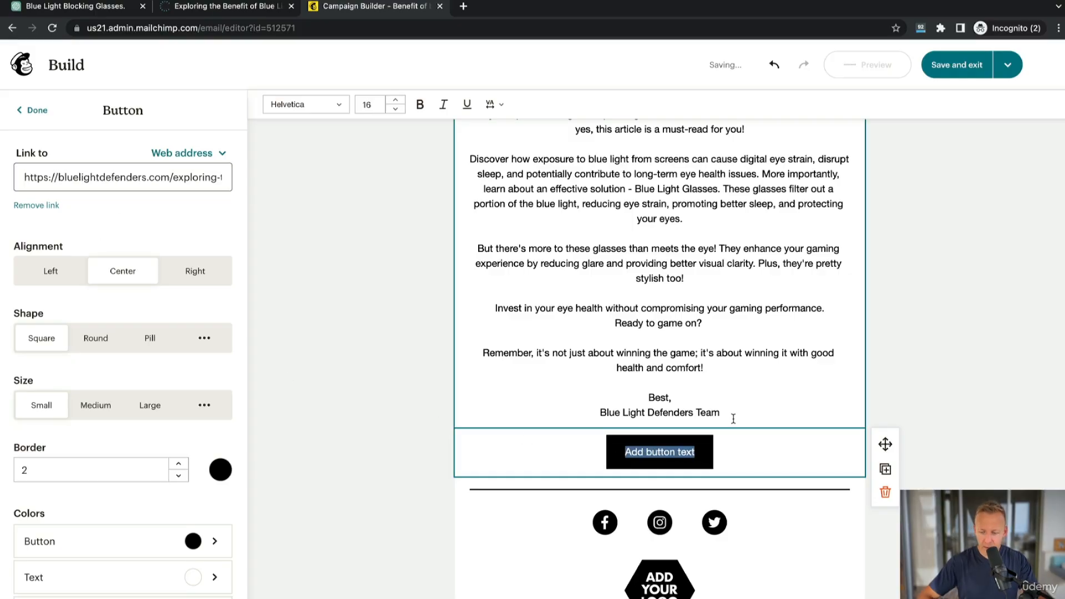
key("BackSpace")
type("Read ")
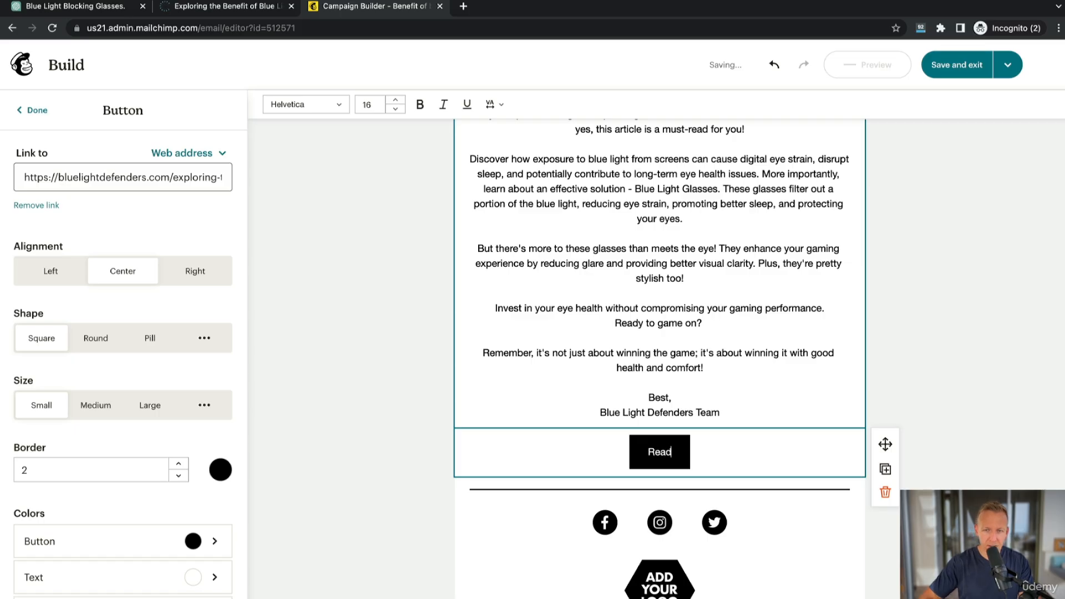
type("More")
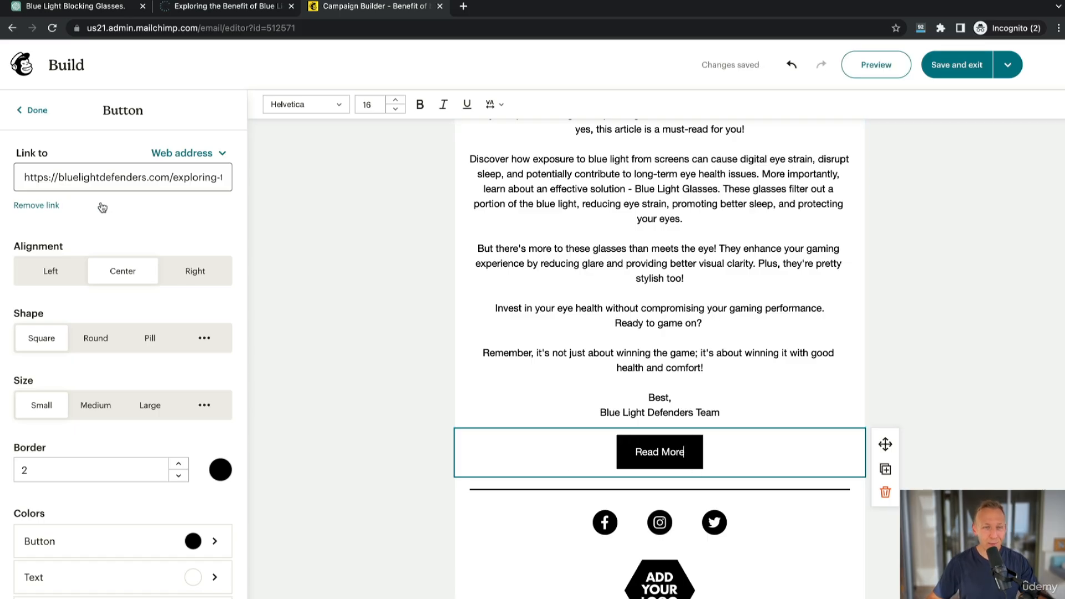
Delete the social icons block with Facebook, Instagram and Twitter from the email.
scroll(692, 450, "down", 2)
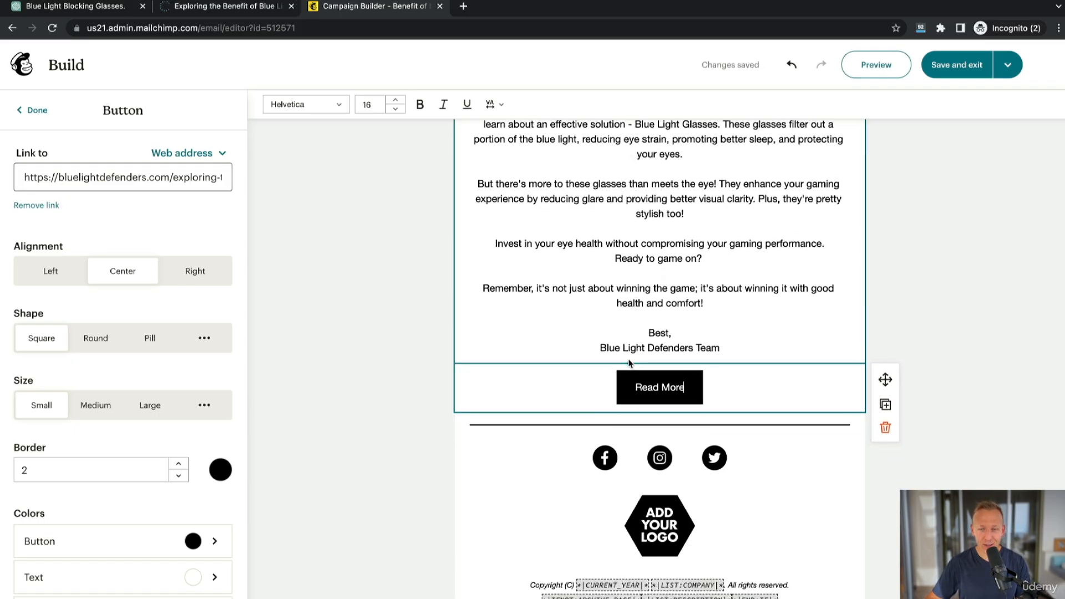
left_click(783, 473)
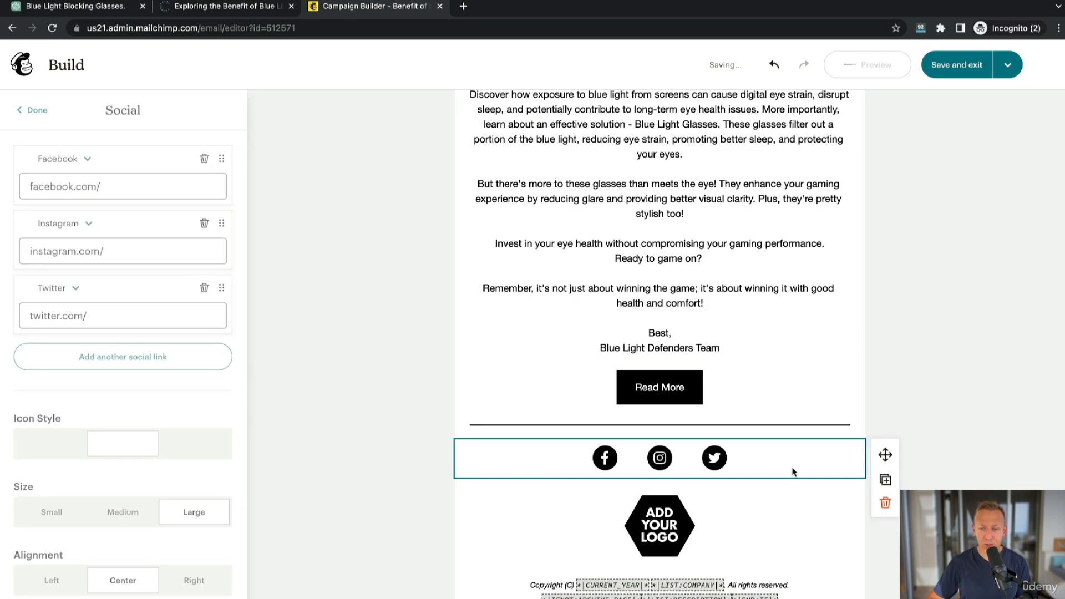
left_click(885, 501)
Set the Blue Light Defenders logo in the footer's logo placeholder.
scroll(696, 374, "down", 1)
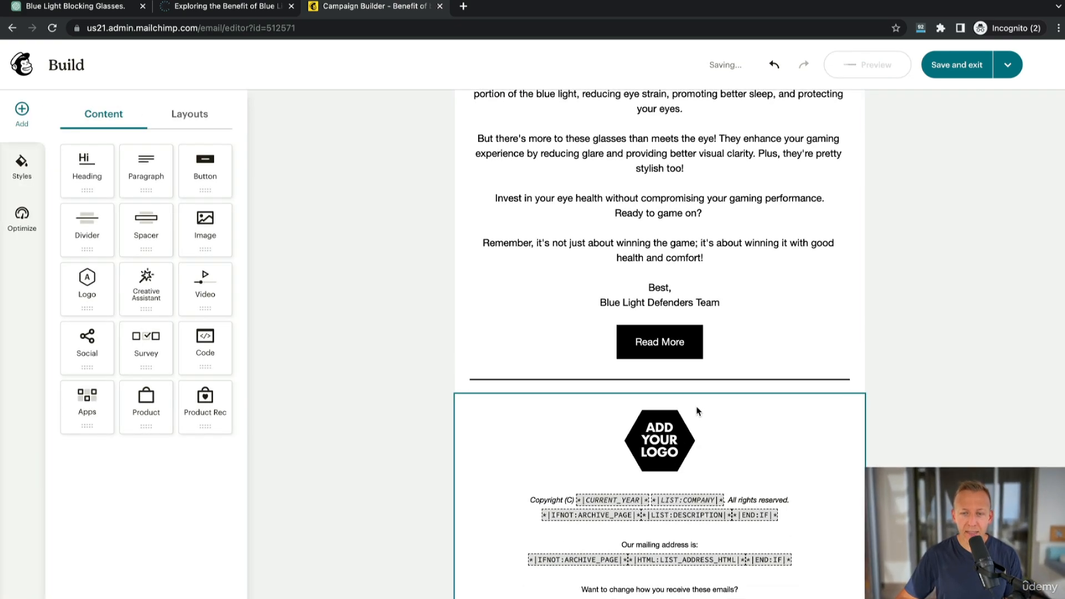
left_click(669, 437)
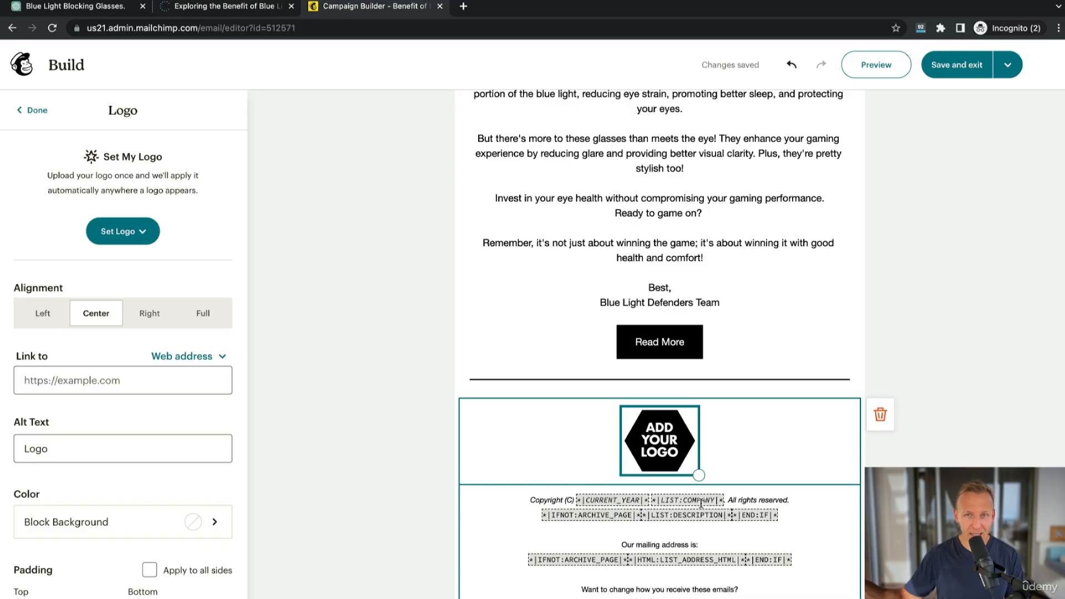
left_click(142, 233)
left_click(151, 268)
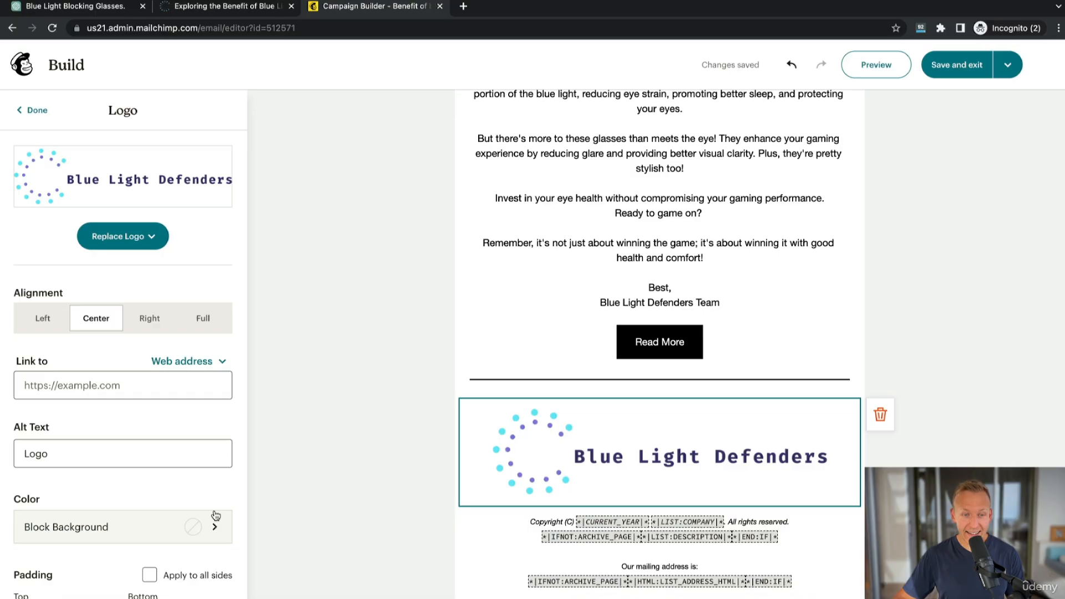
Set the footer logo's top and bottom padding to 30.
scroll(215, 516, "down", 2)
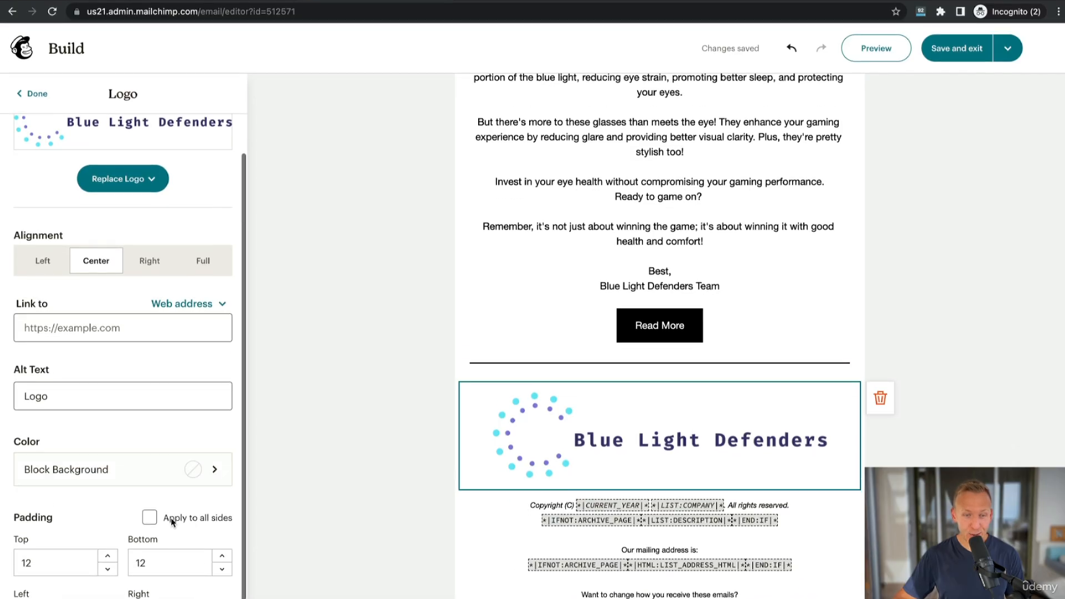
left_click(107, 585)
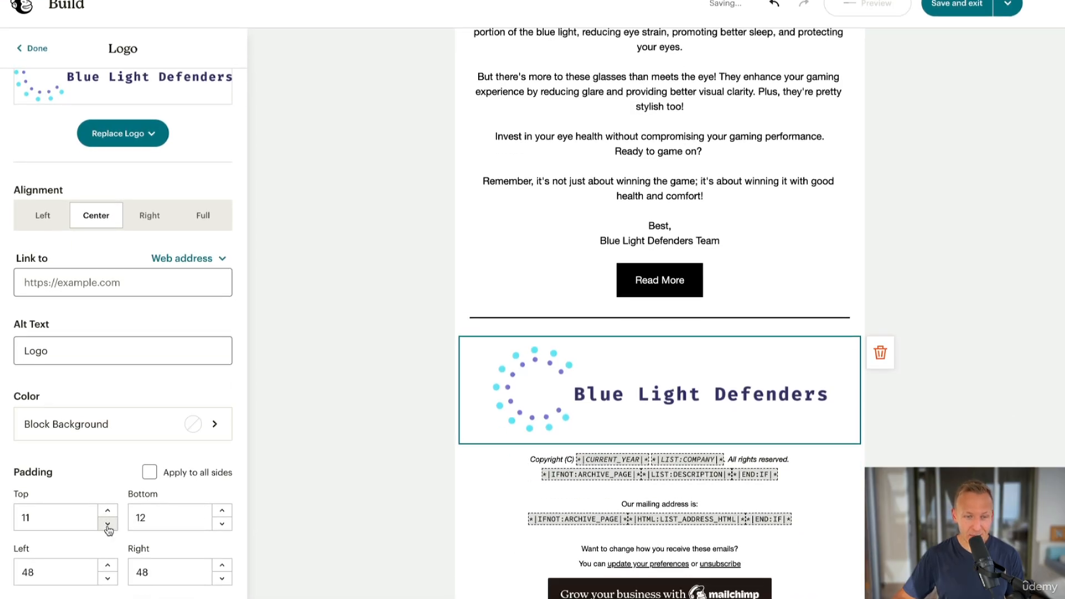
left_click(108, 525)
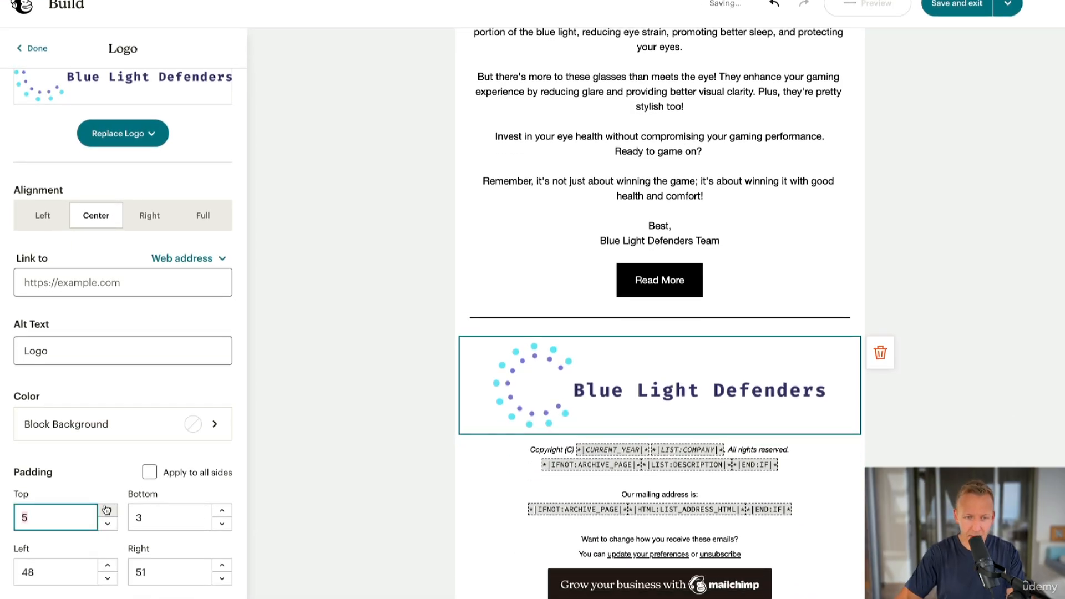
type("30")
key("Tab")
type("30")
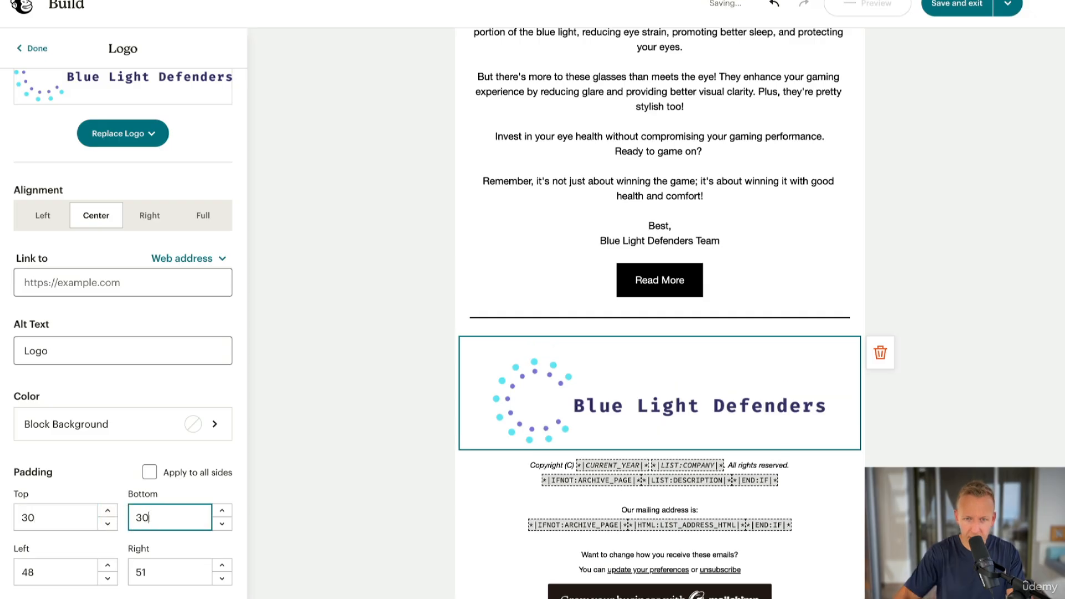
Try a left and right padding of 100 on the footer logo.
left_click(77, 577)
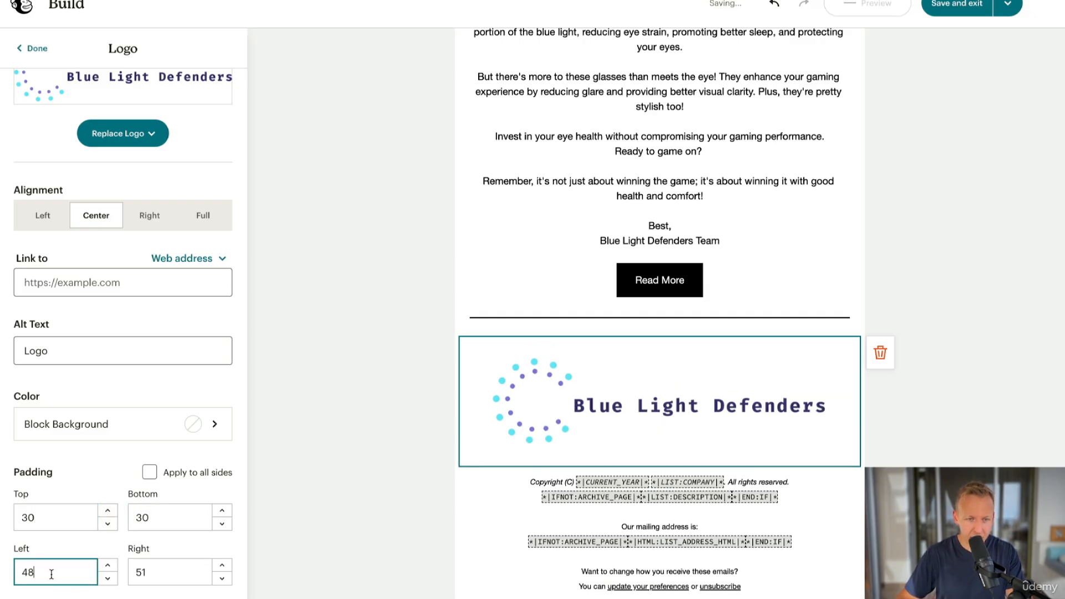
left_click_drag(52, 574, 1, 574)
type("100")
key("Tab")
type("100")
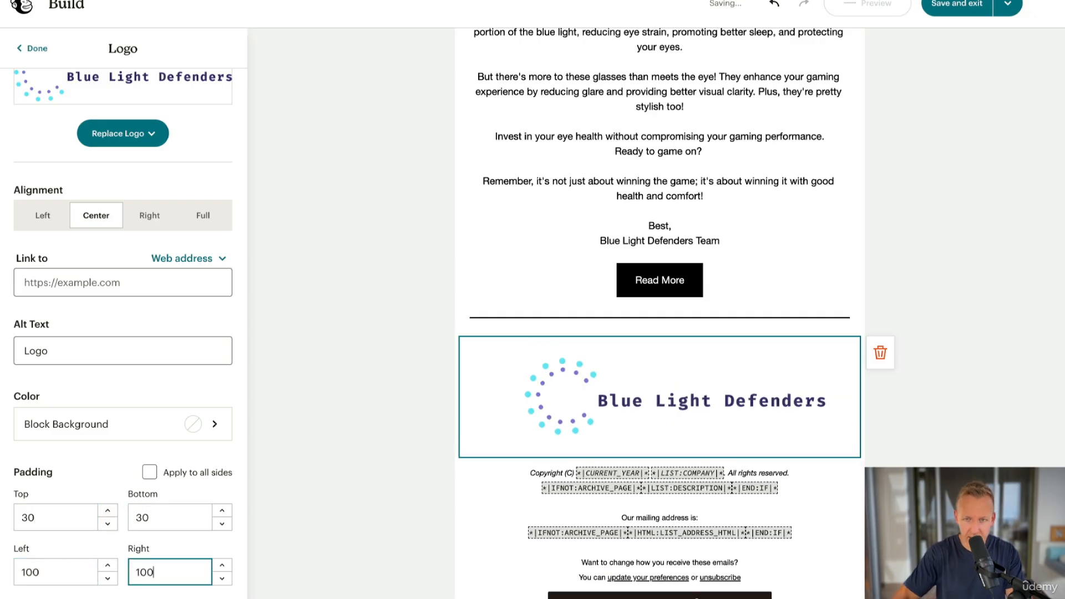
Set the footer logo's left and right padding to 200.
left_click_drag(65, 577, 2, 554)
type("200")
key("Tab")
type("200")
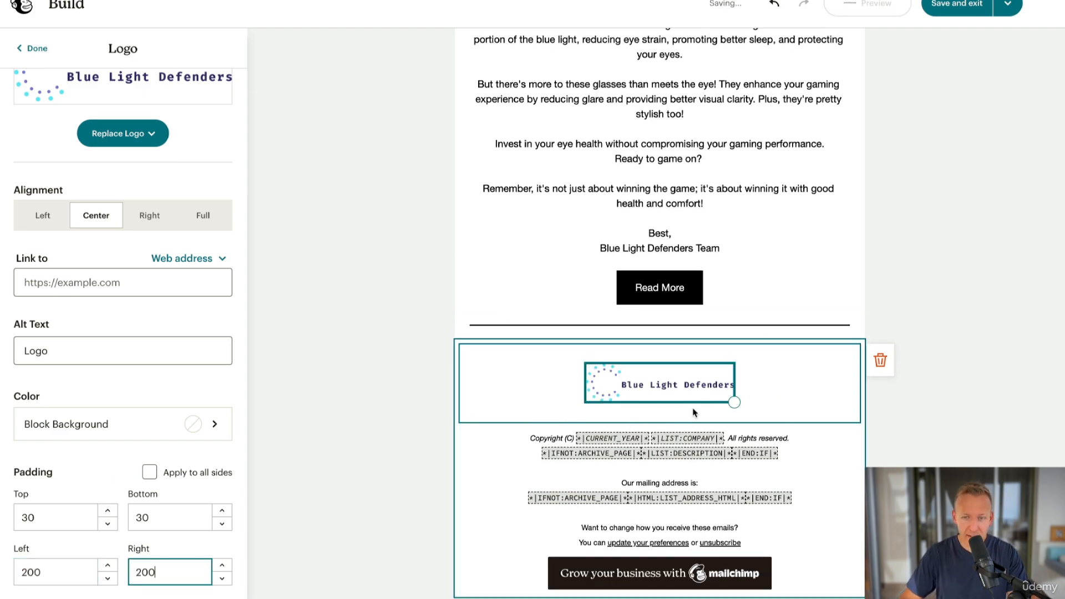
left_click(644, 397)
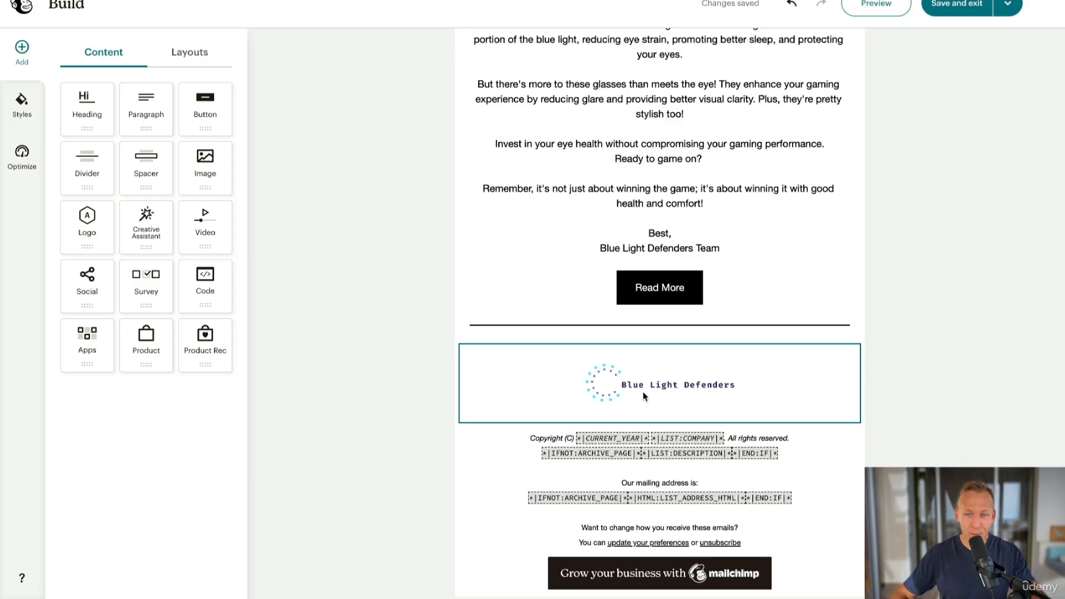
left_click(645, 396)
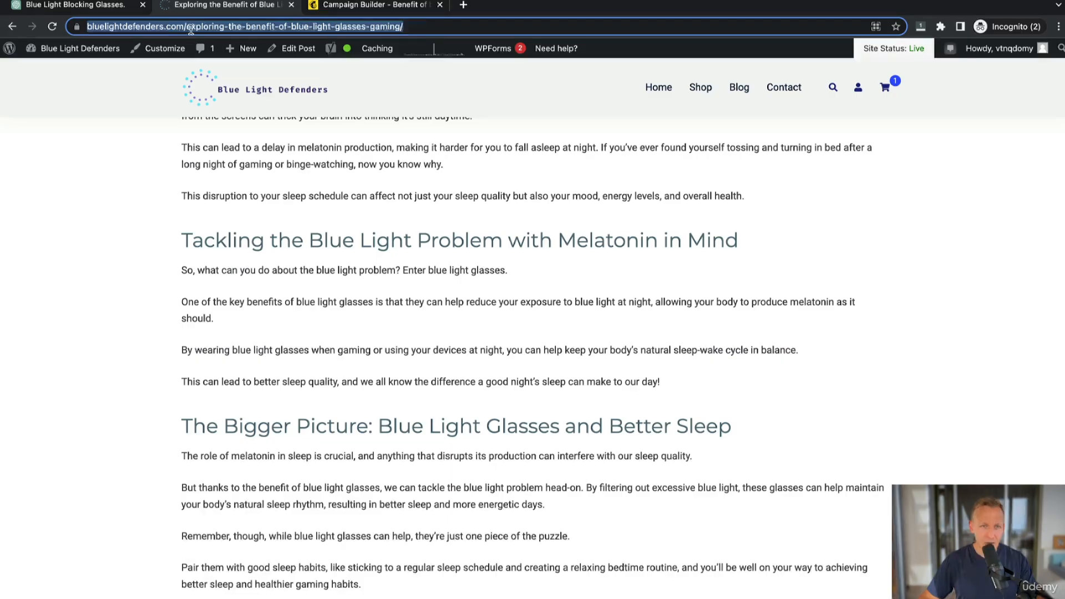
left_click(192, 26)
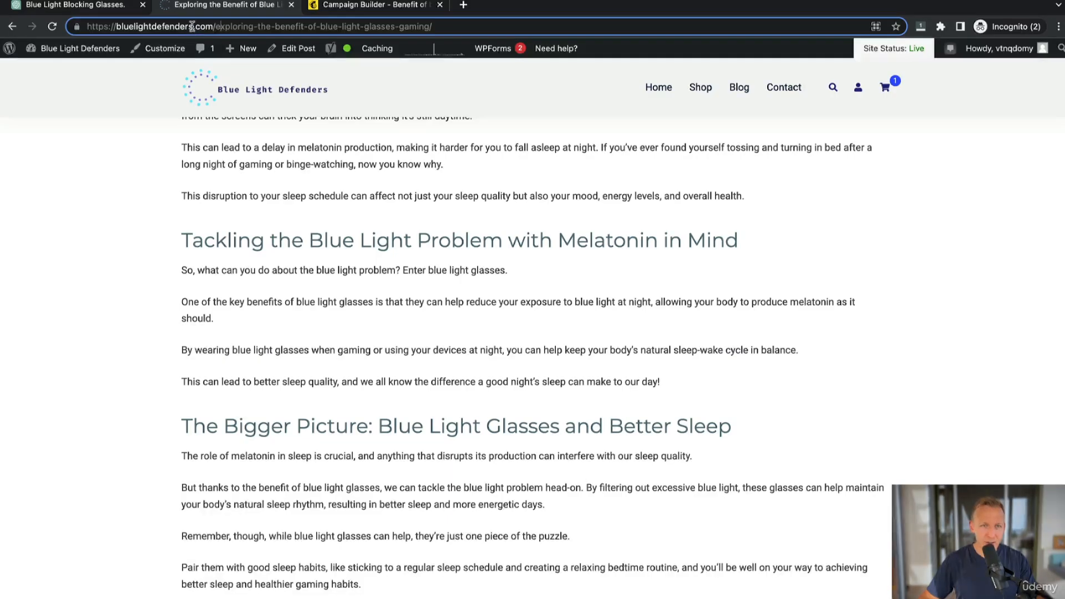
left_click_drag(214, 26, 80, 29)
key("ctrl+c")
left_click(140, 376)
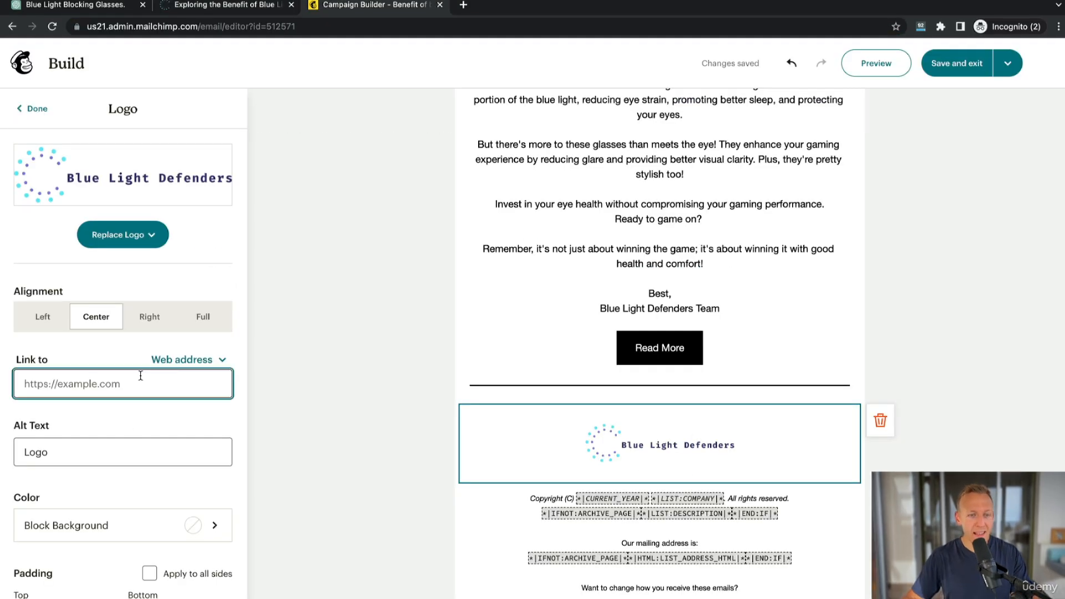
key("ctrl+v")
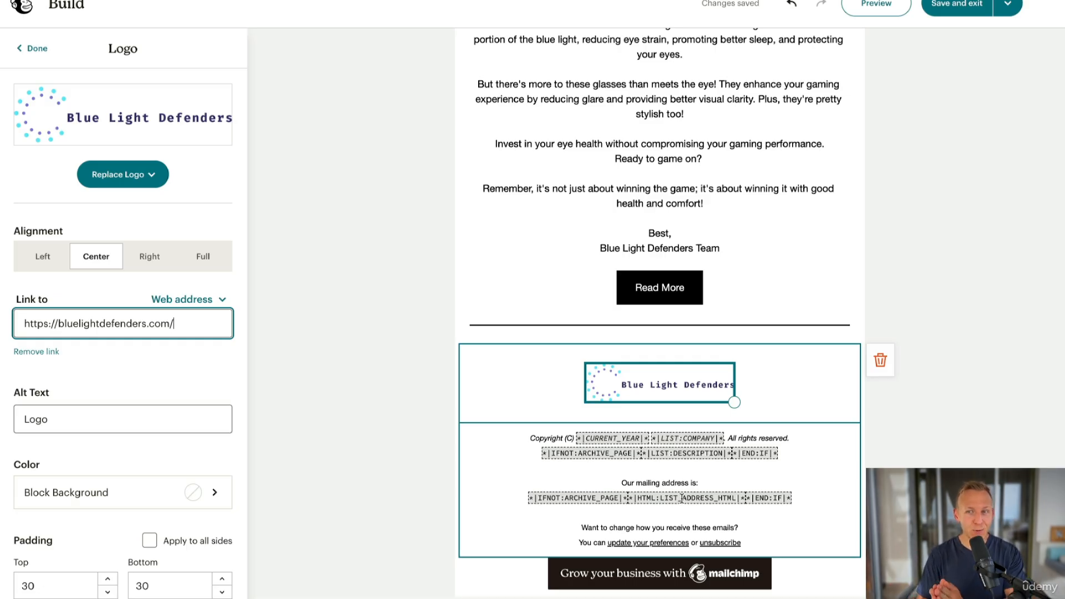
Finish the logo settings, save and exit the email design, and set the New Builder as the default email editor.
scroll(682, 499, "up", 8)
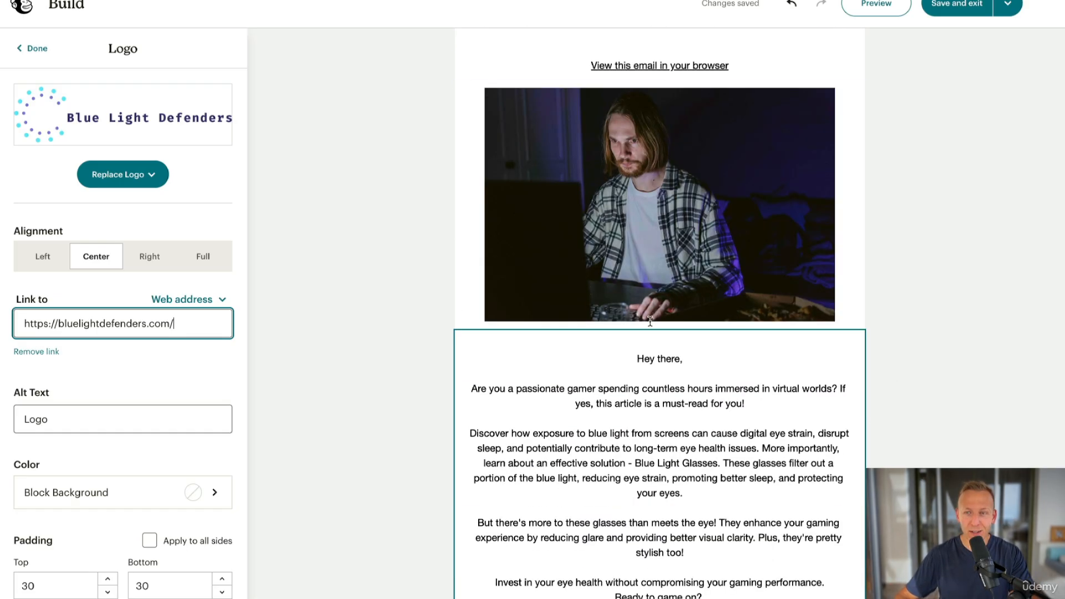
left_click(33, 48)
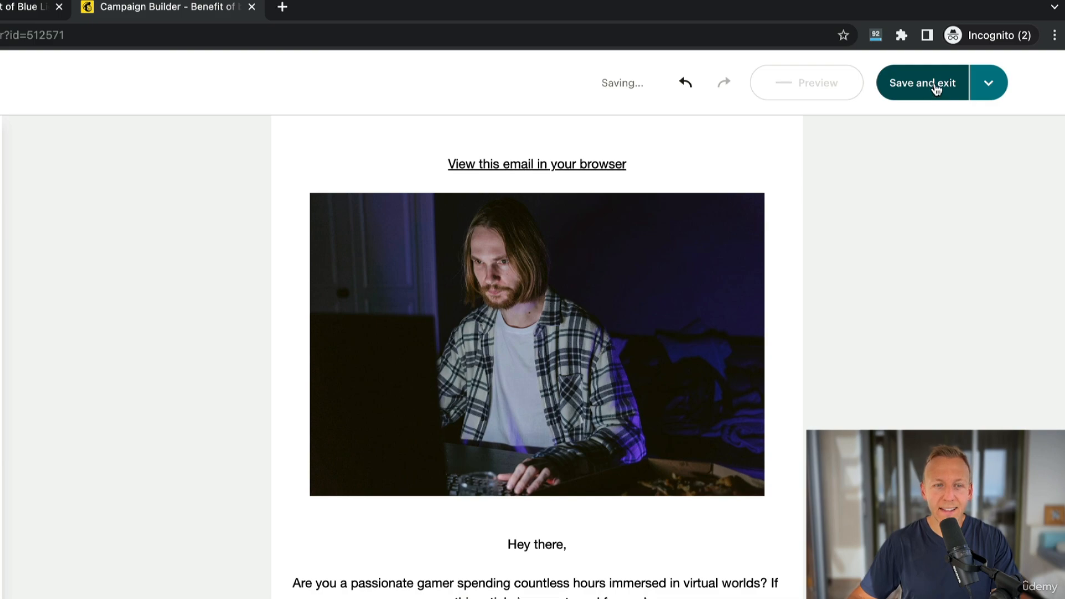
left_click(936, 92)
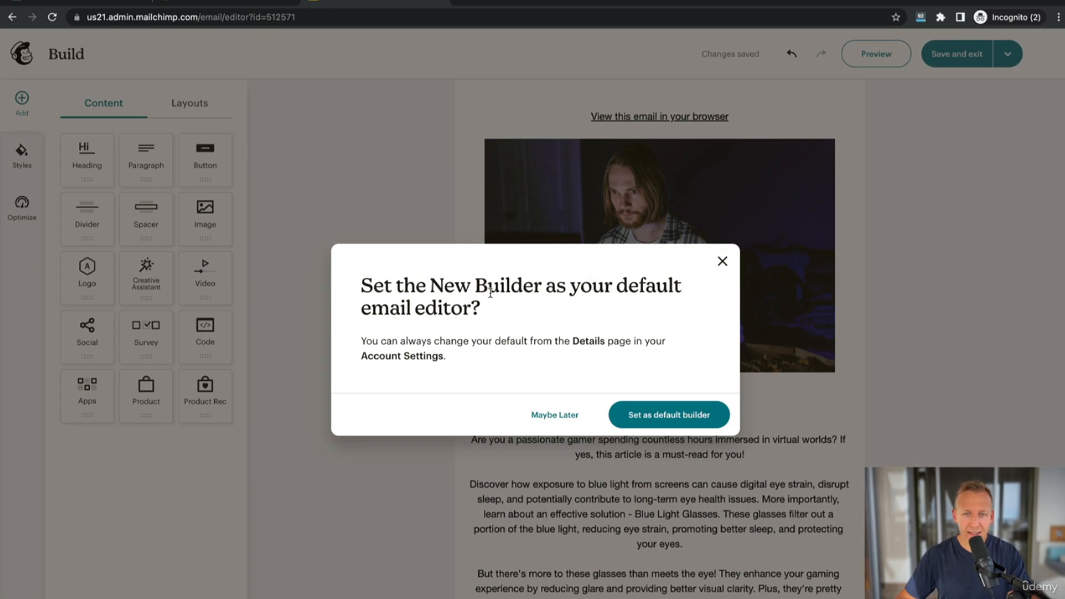
left_click(685, 417)
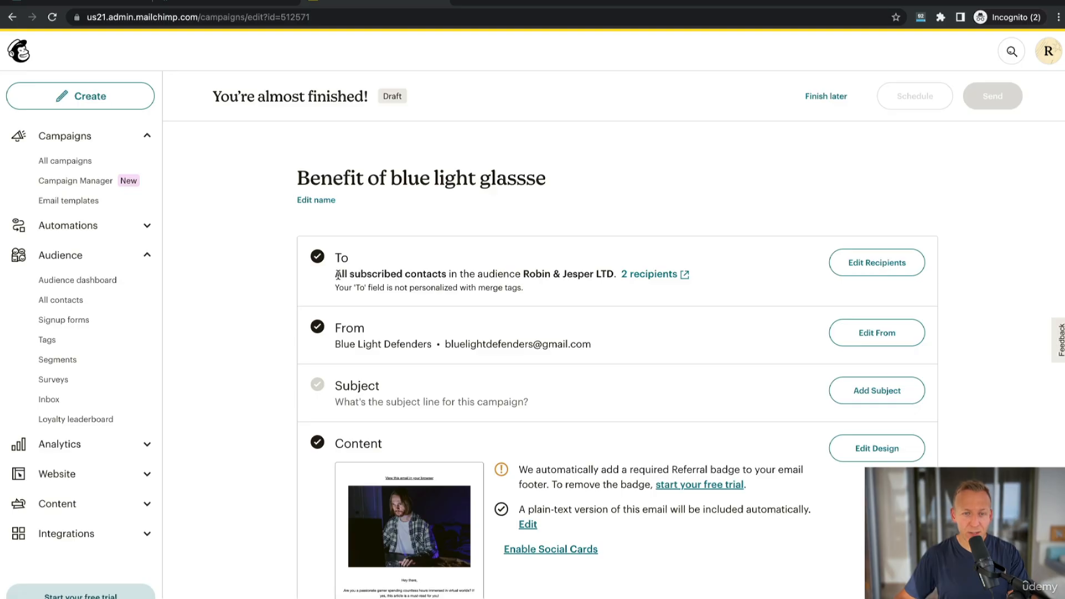
Copy the subject line from the ChatGPT response into the campaign's subject: "🎮 Level Up Your Gaming with Blue Light Glasses!".
left_click_drag(338, 274, 477, 273)
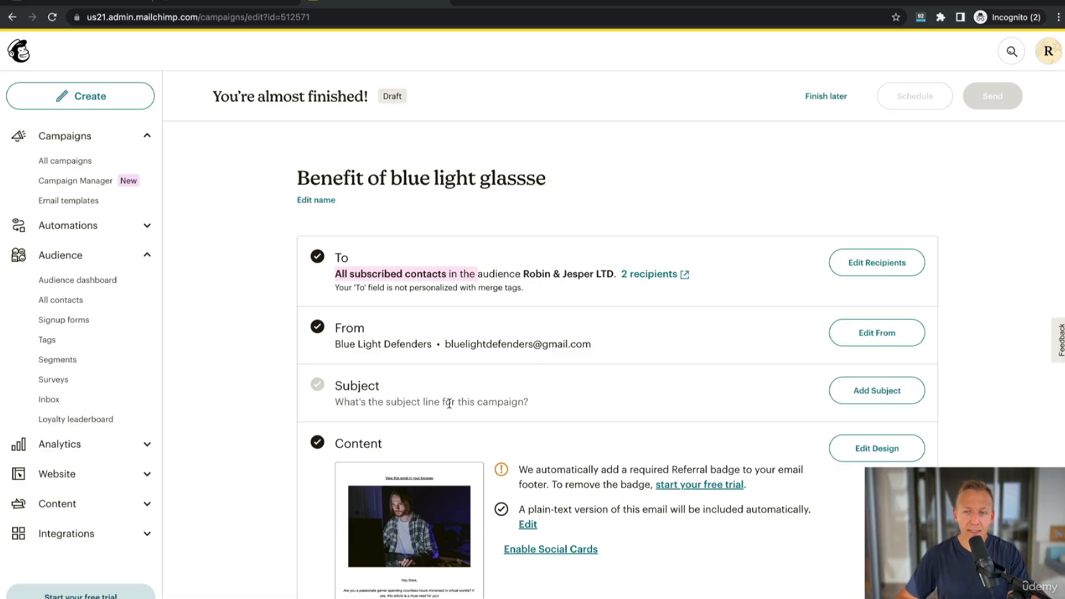
scroll(449, 404, "down", 1)
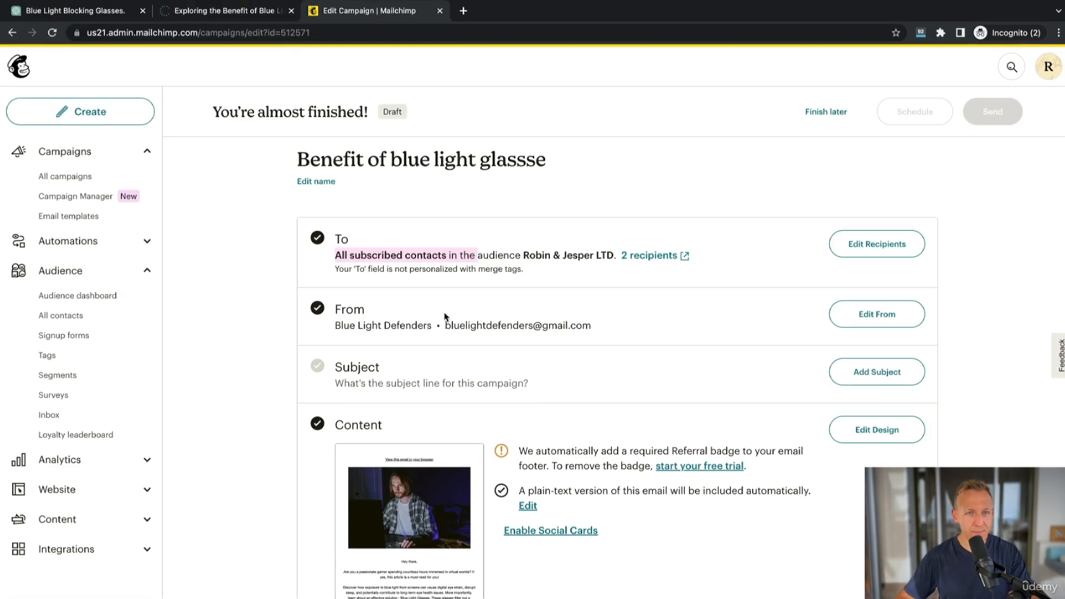
left_click(94, 10)
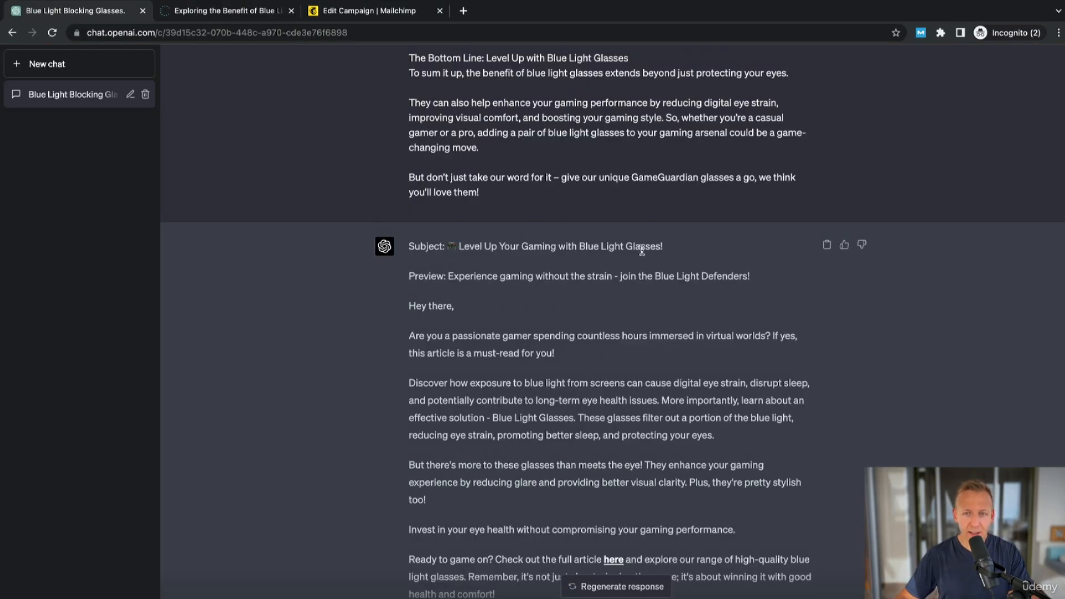
left_click_drag(662, 246, 443, 246)
key("ctrl+c")
left_click(366, 10)
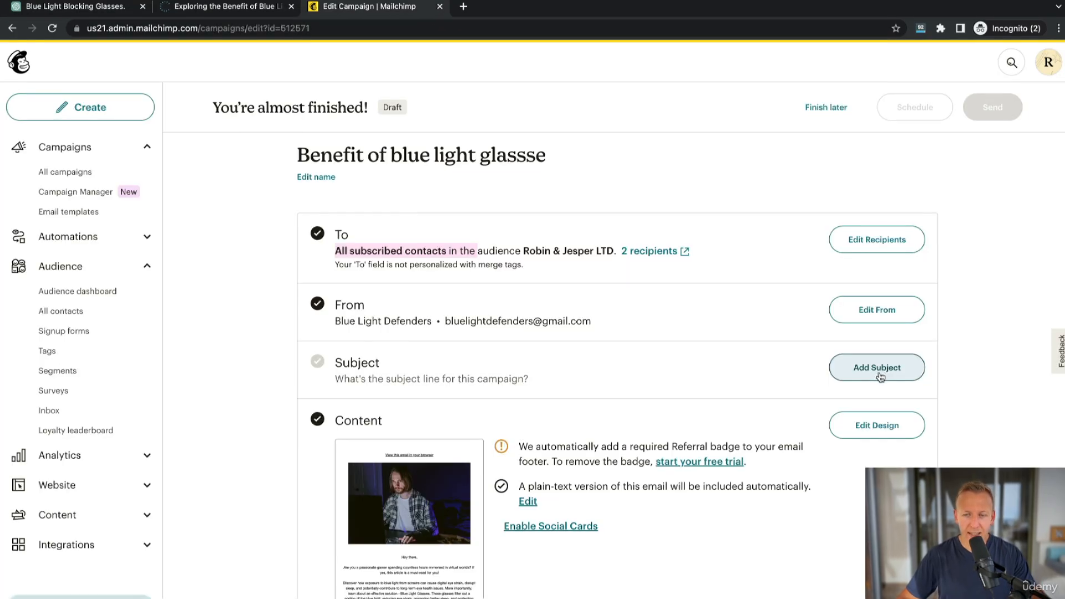
left_click(872, 367)
left_click(444, 383)
key("ctrl+a")
key("BackSpace")
key("ctrl+v")
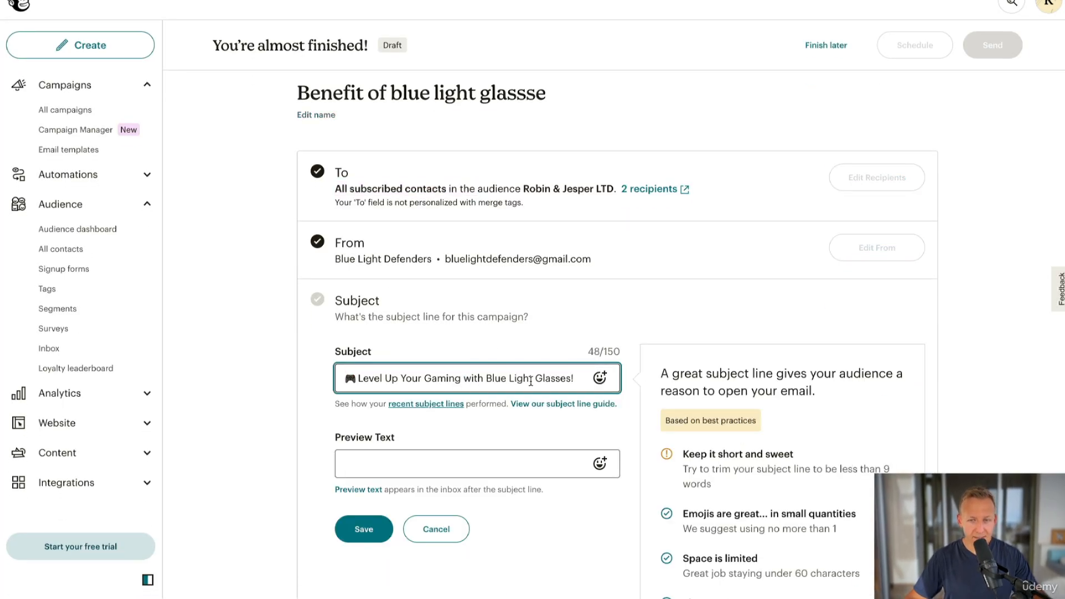
Copy ChatGPT's preview line "Experience gaming without the strain - join the Blue Light Defenders!" into the campaign's preview text.
scroll(388, 332, "down", 2)
left_click(385, 337)
scroll(415, 348, "down", 2)
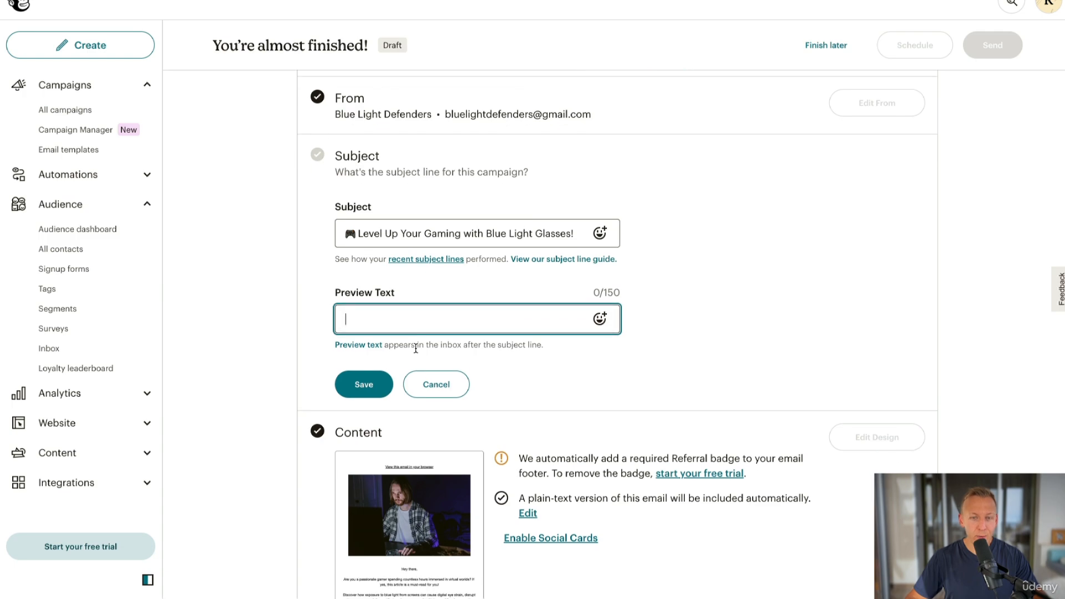
scroll(411, 347, "down", 1)
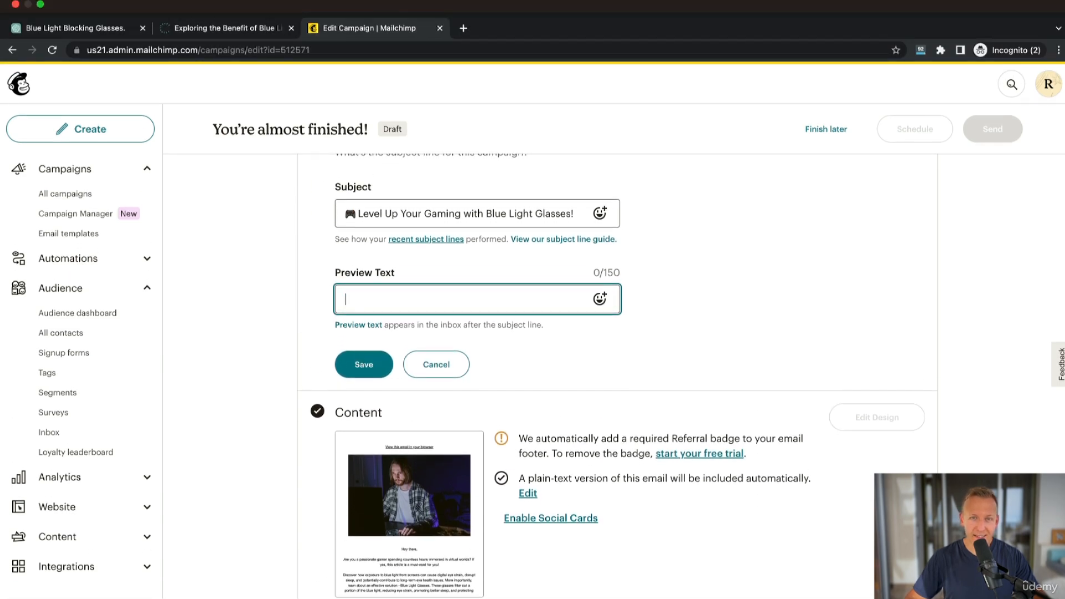
left_click(76, 25)
left_click_drag(750, 277, 458, 279)
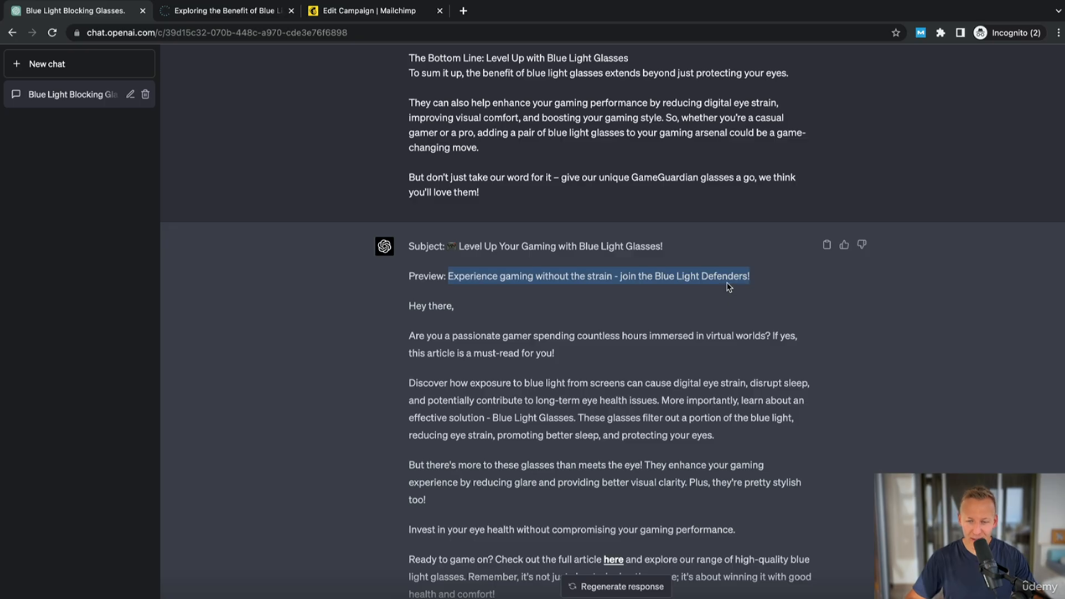
key("ctrl+c")
key("ctrl+3")
key("ctrl+v")
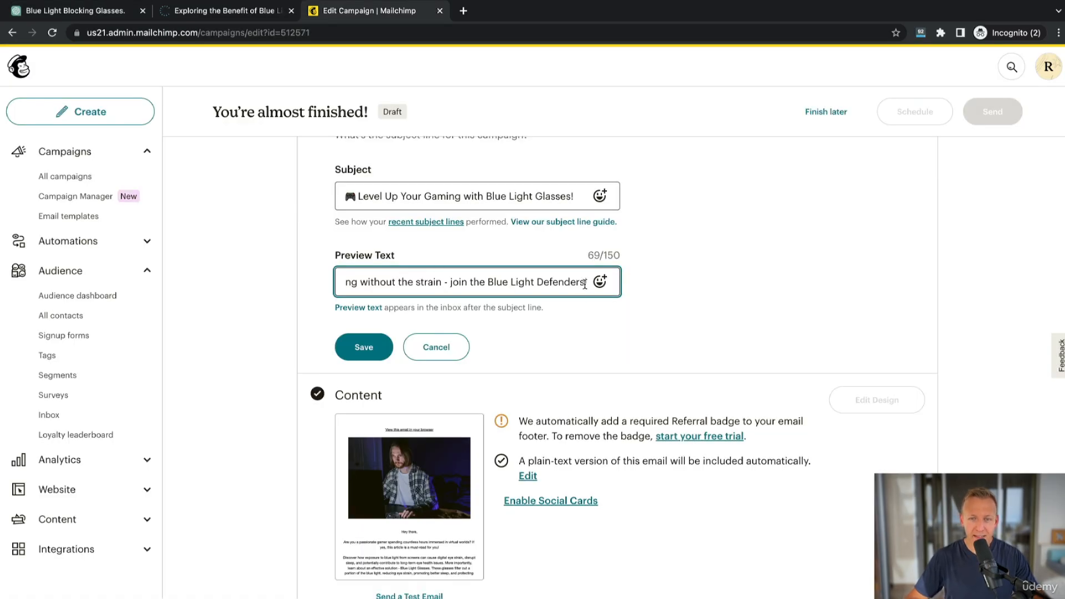
Replace the ending "join the Blue Light Defenders!" in the preview text with "check this out to learn more!" and save the subject section.
left_click_drag(584, 285, 449, 286)
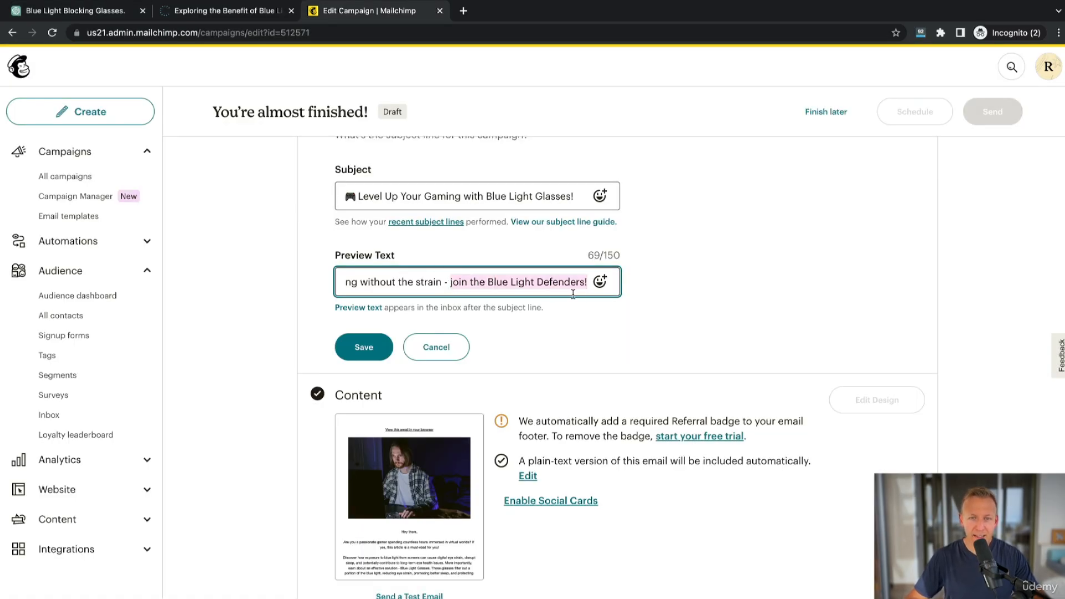
type("c")
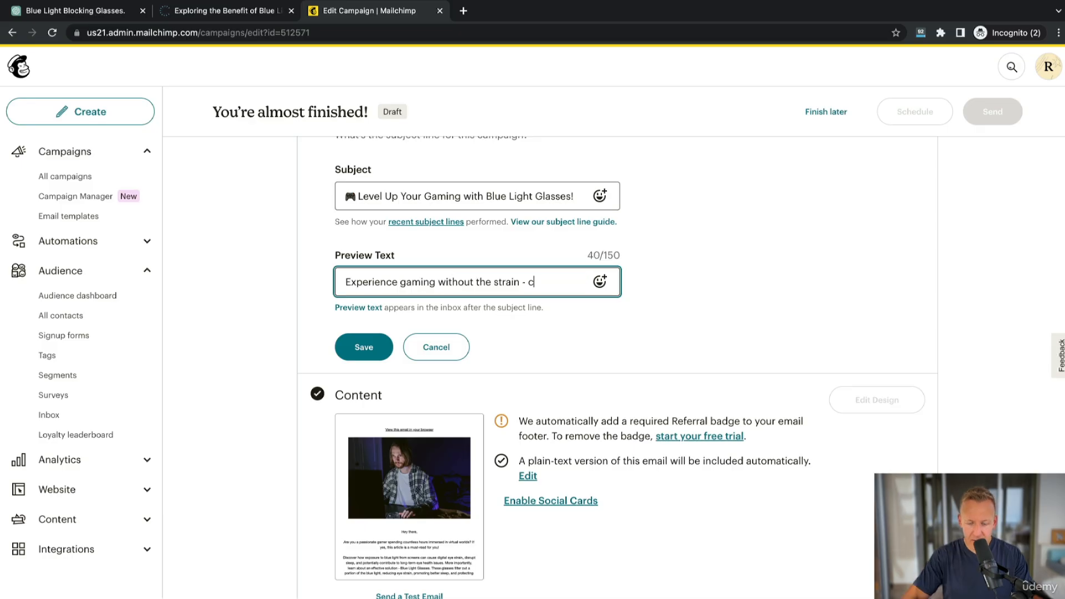
type("heck this out to learn more!")
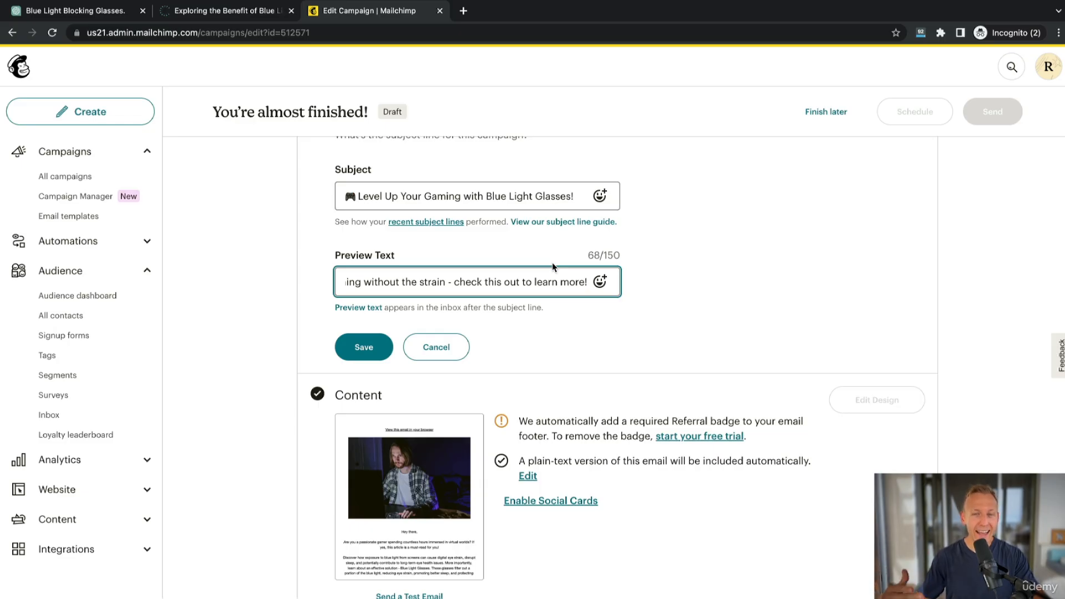
scroll(333, 495, "up", 3)
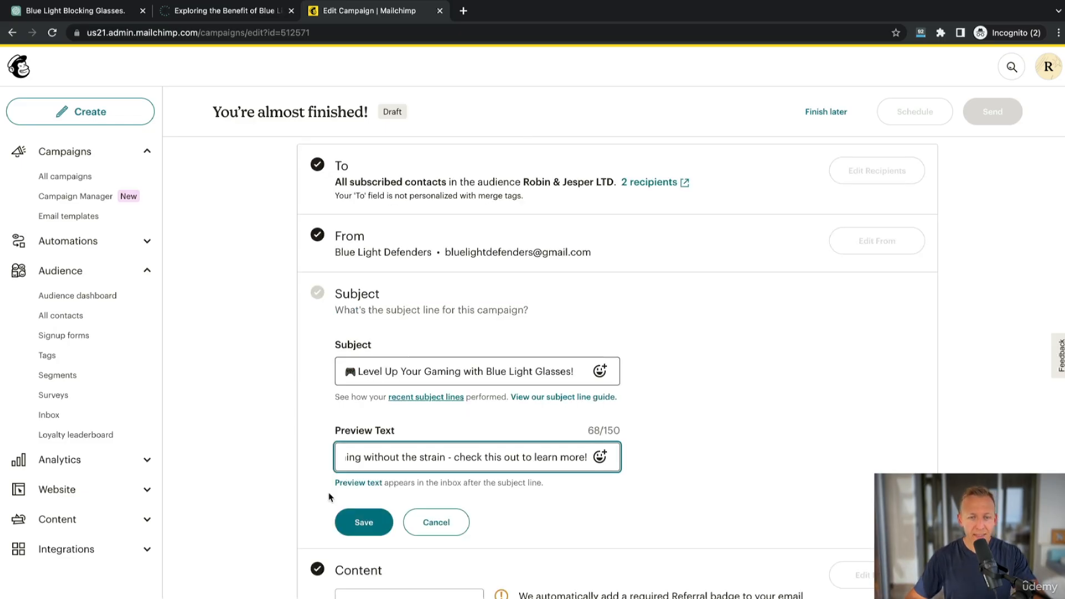
left_click(362, 520)
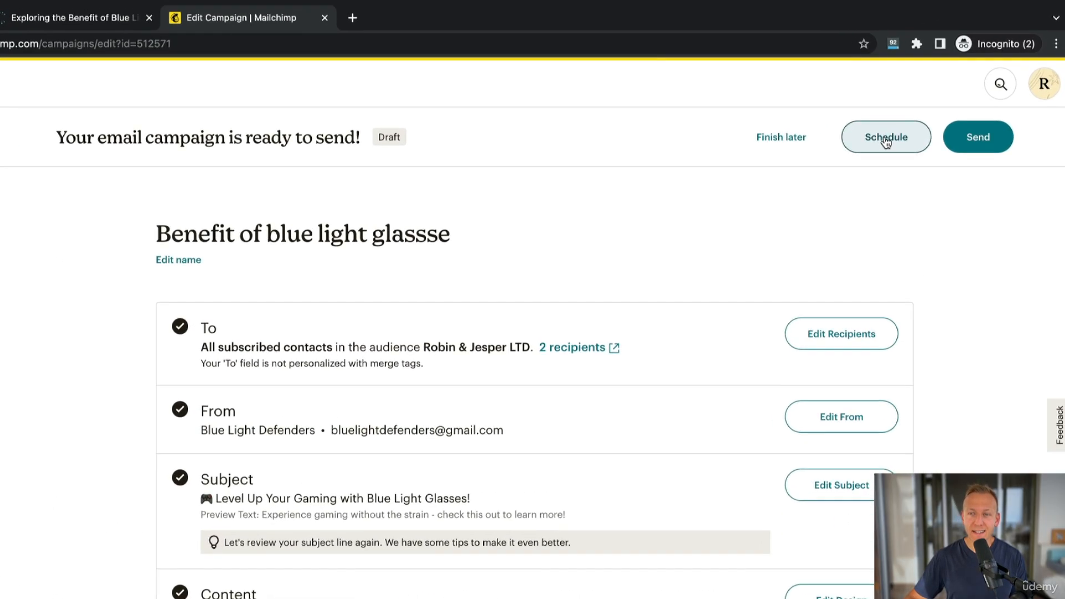
Send the finished email campaign to the subscribers immediately and confirm the sending.
left_click(990, 138)
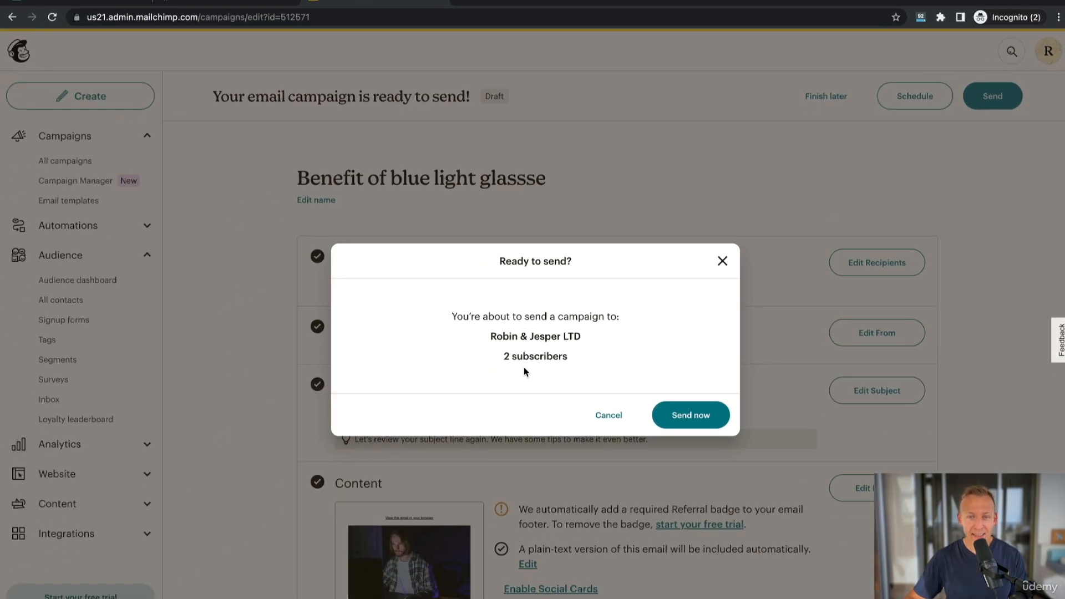
left_click(689, 416)
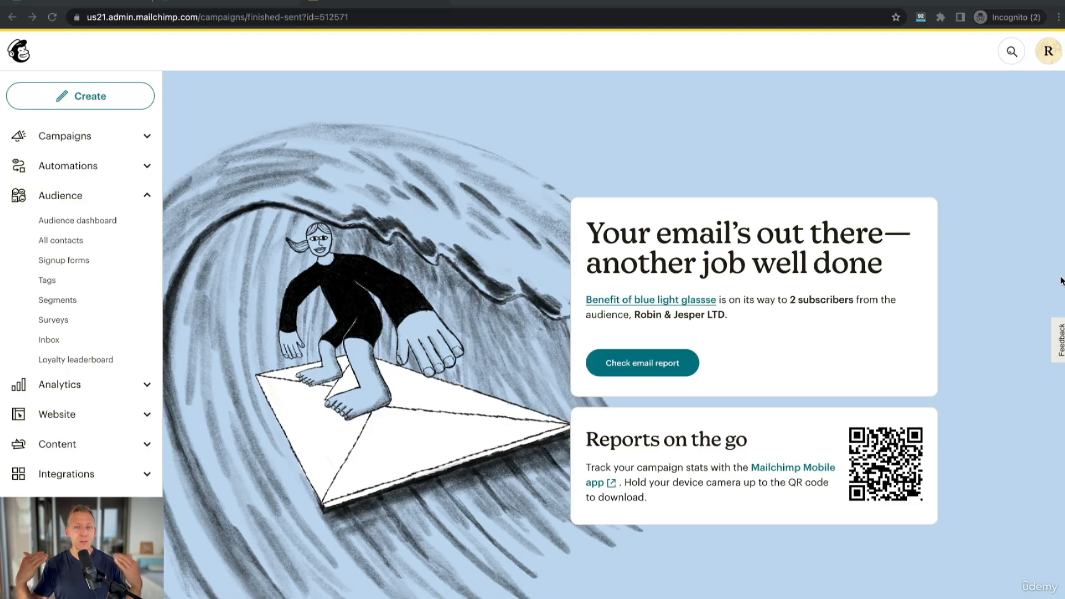
Open the sent campaign's email report and examine its open rate and click rate.
left_click(660, 369)
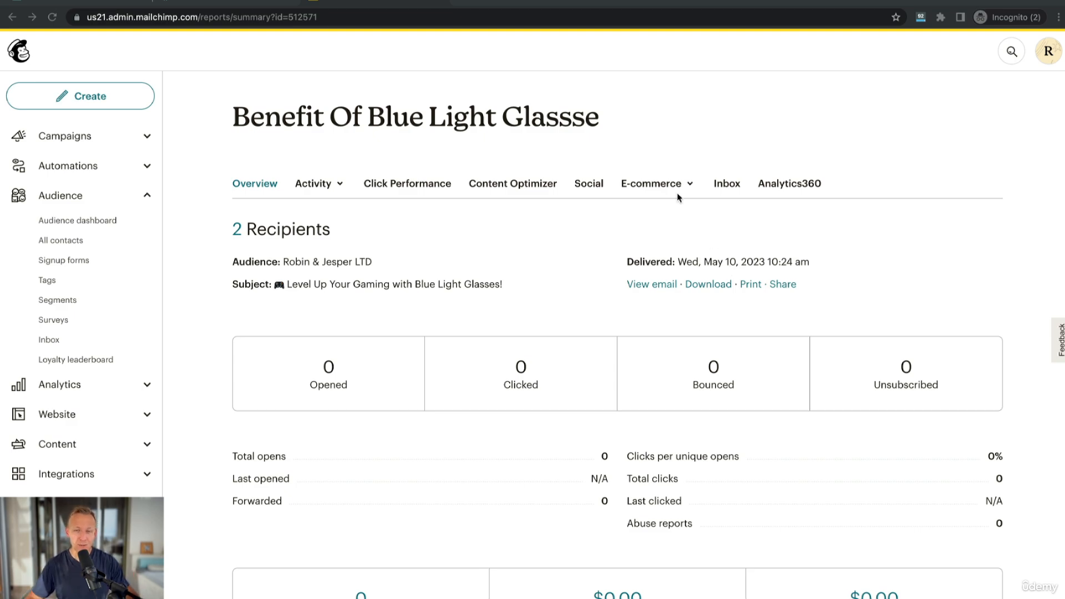
scroll(643, 222, "down", 9)
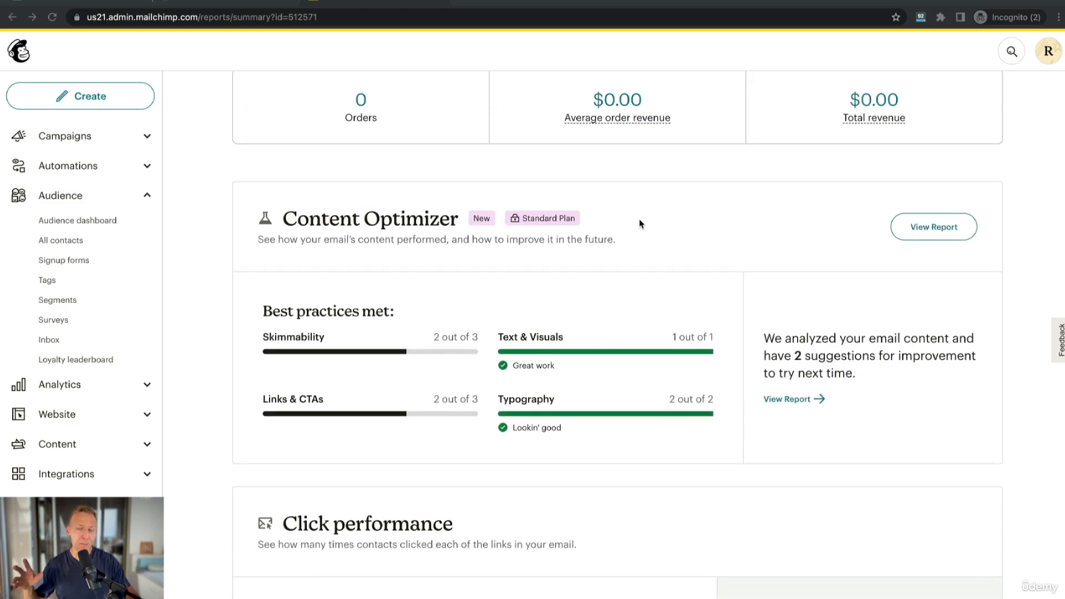
scroll(640, 224, "down", 10)
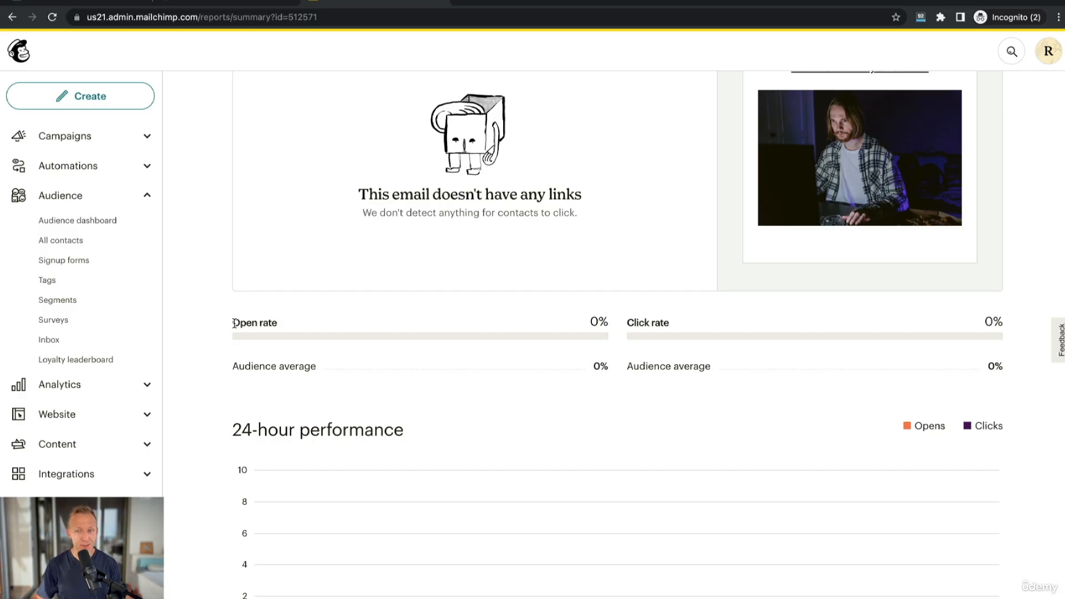
left_click_drag(673, 324, 627, 323)
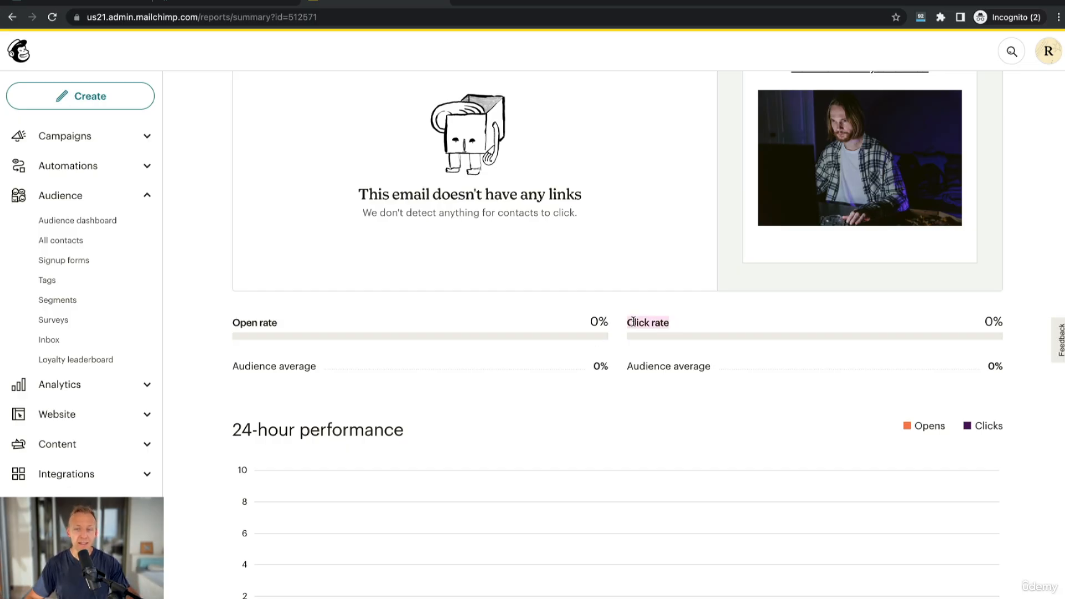
left_click(633, 322)
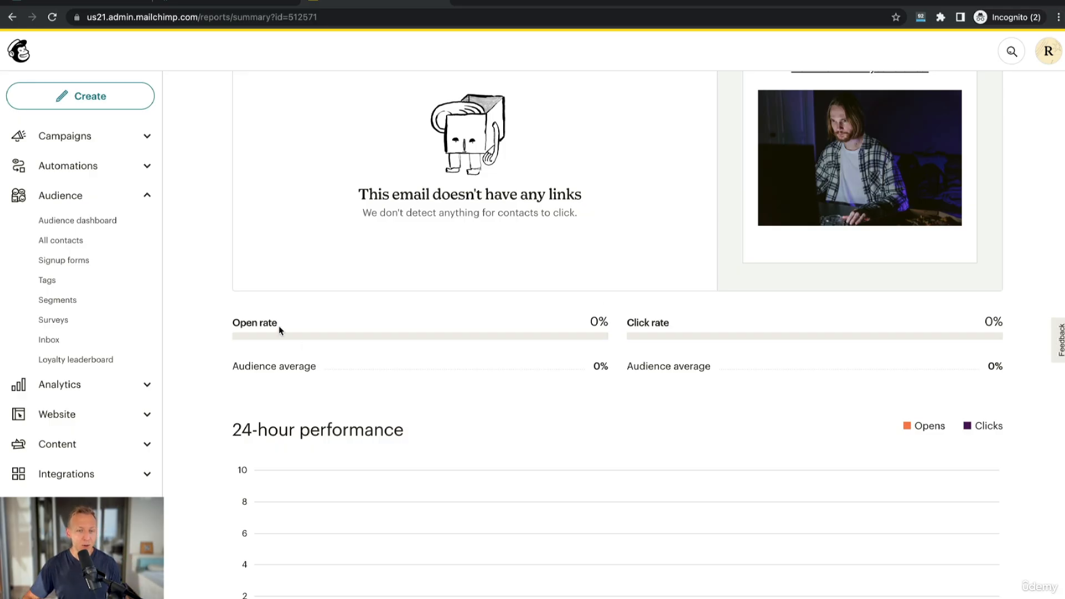
left_click_drag(278, 326, 232, 324)
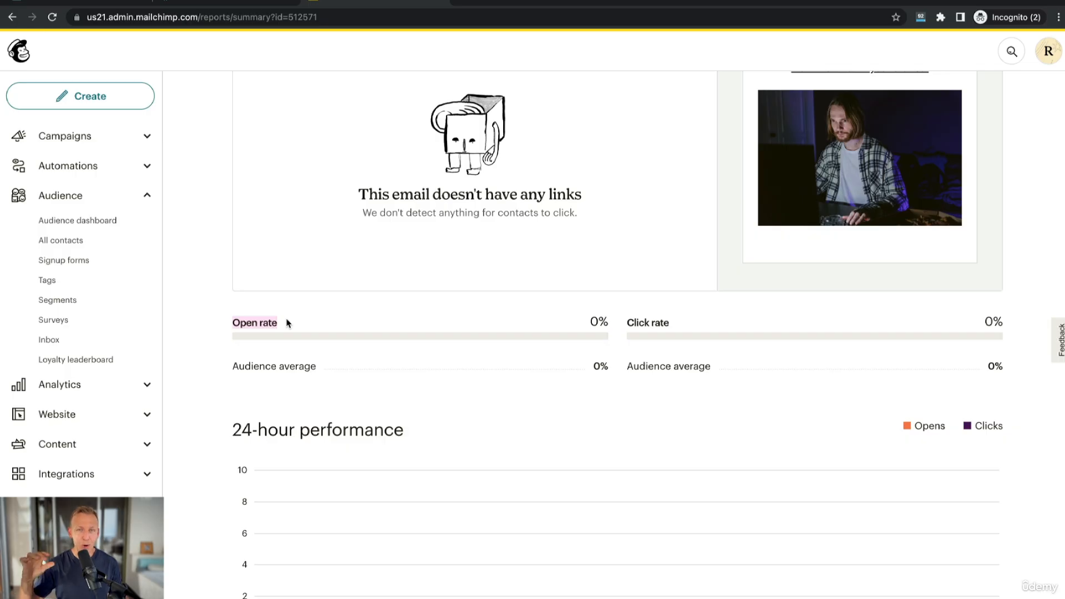
left_click_drag(670, 324, 627, 323)
left_click(712, 324)
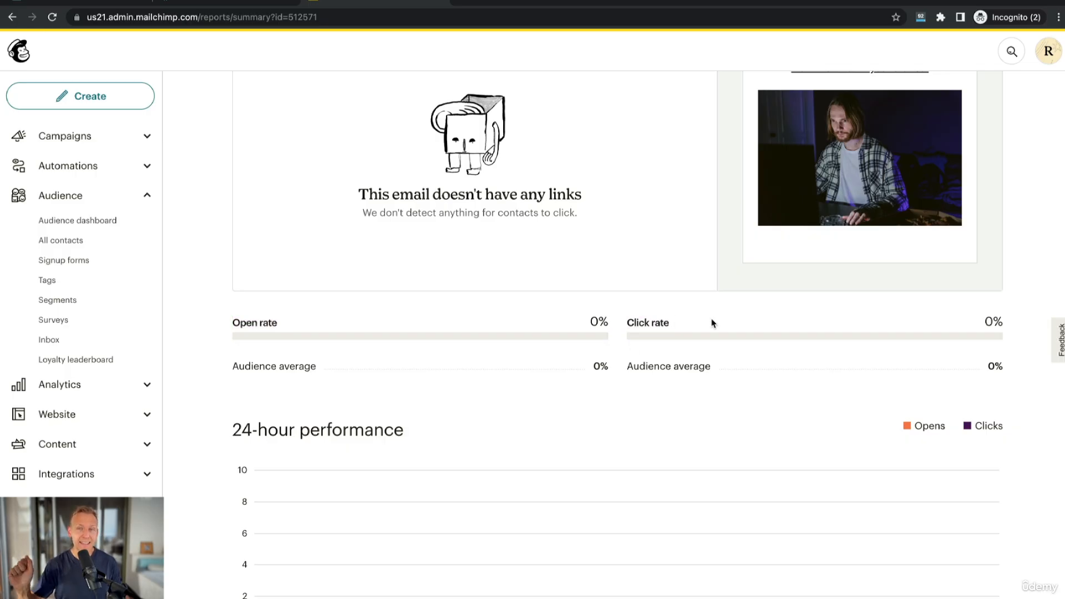